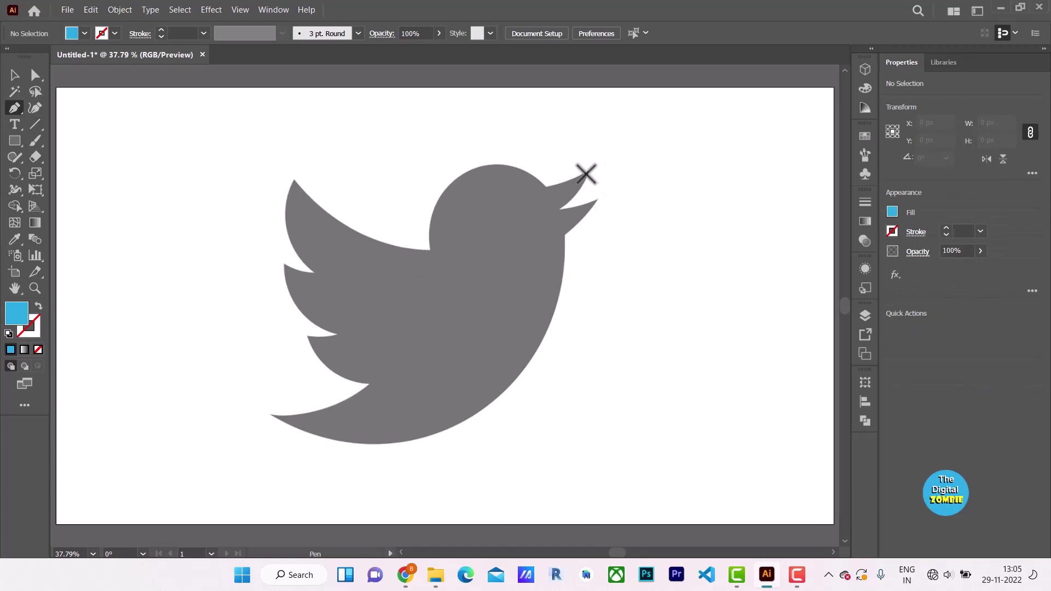
Step: Trace a curved Pen path from the beak tip over the top of the head down to the neck
scroll(586, 174, "up", 2)
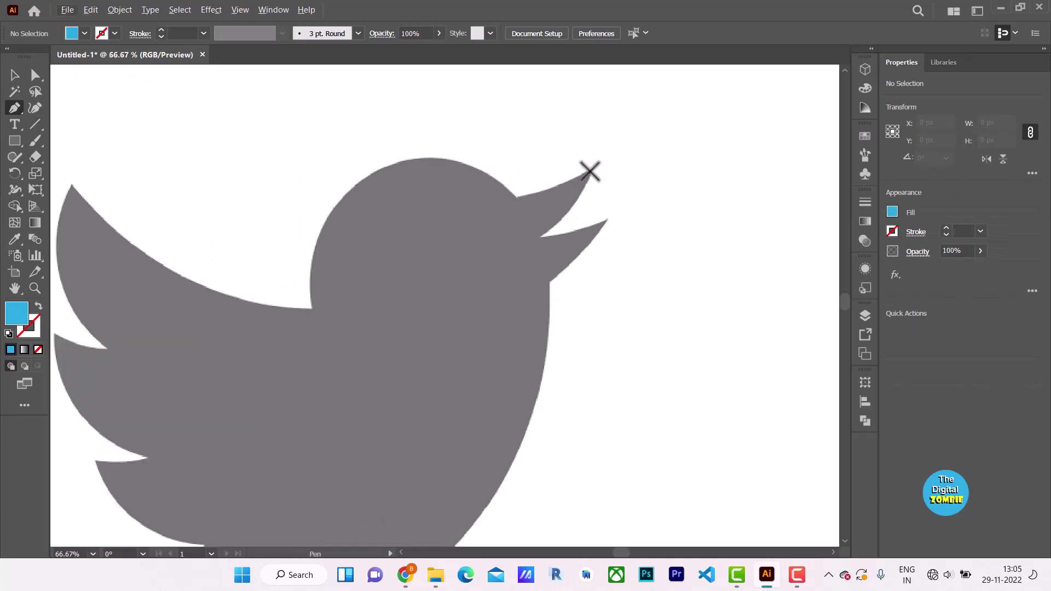
left_click(592, 169)
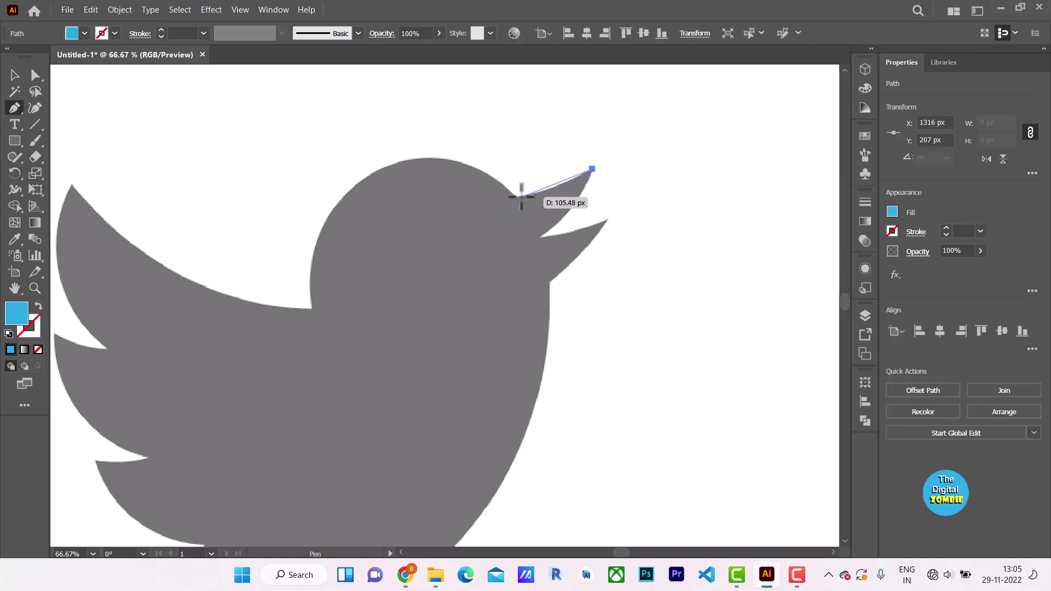
key("Escape")
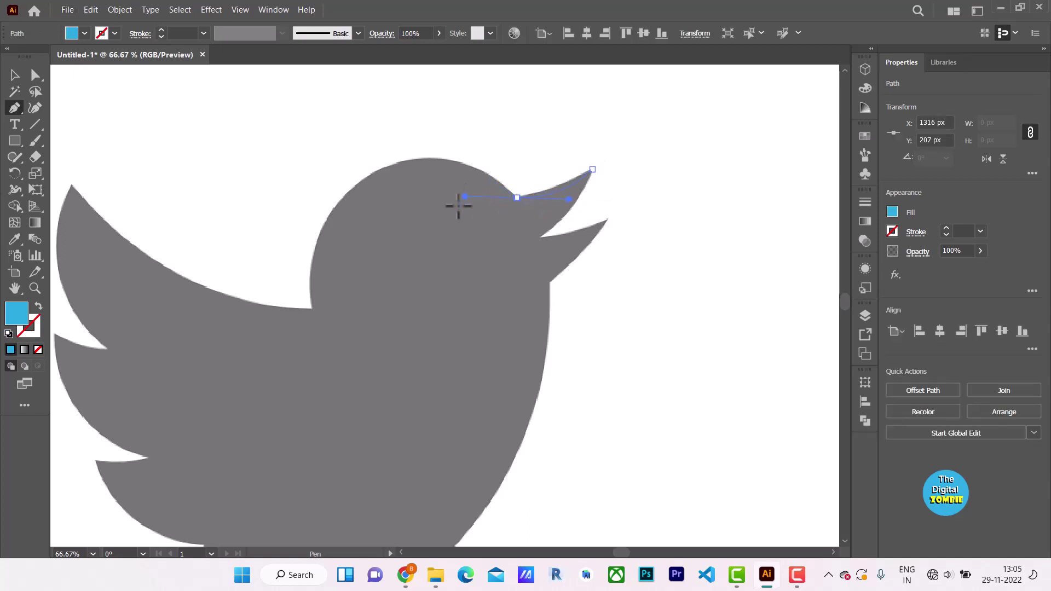
mouse_move(455, 221)
left_mouse_down()
mouse_move(453, 208)
mouse_move(481, 198)
left_mouse_up()
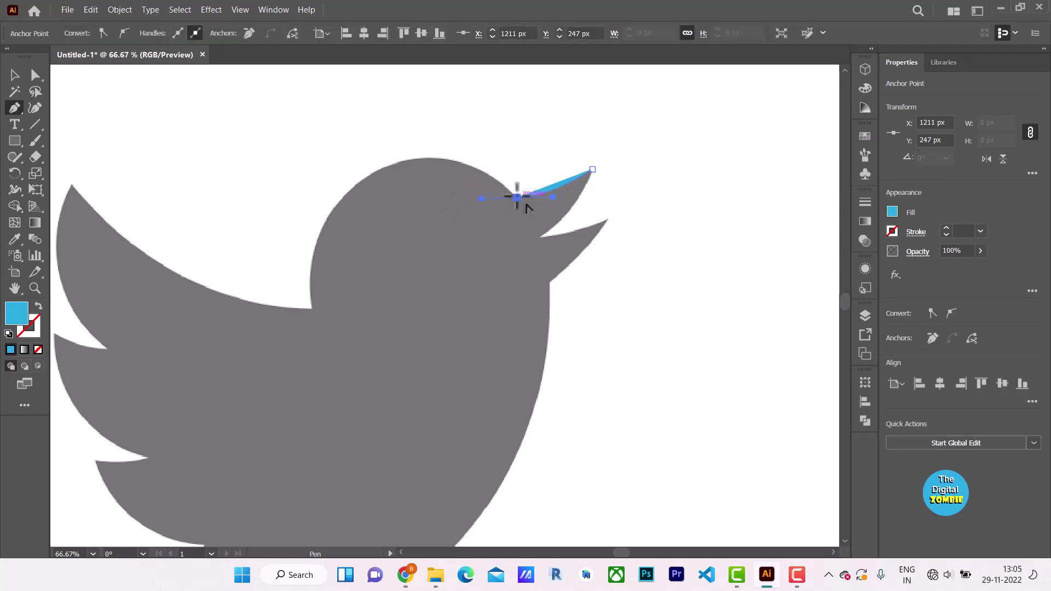
mouse_move(380, 169)
left_mouse_down()
mouse_move(288, 200)
mouse_move(304, 202)
left_mouse_up()
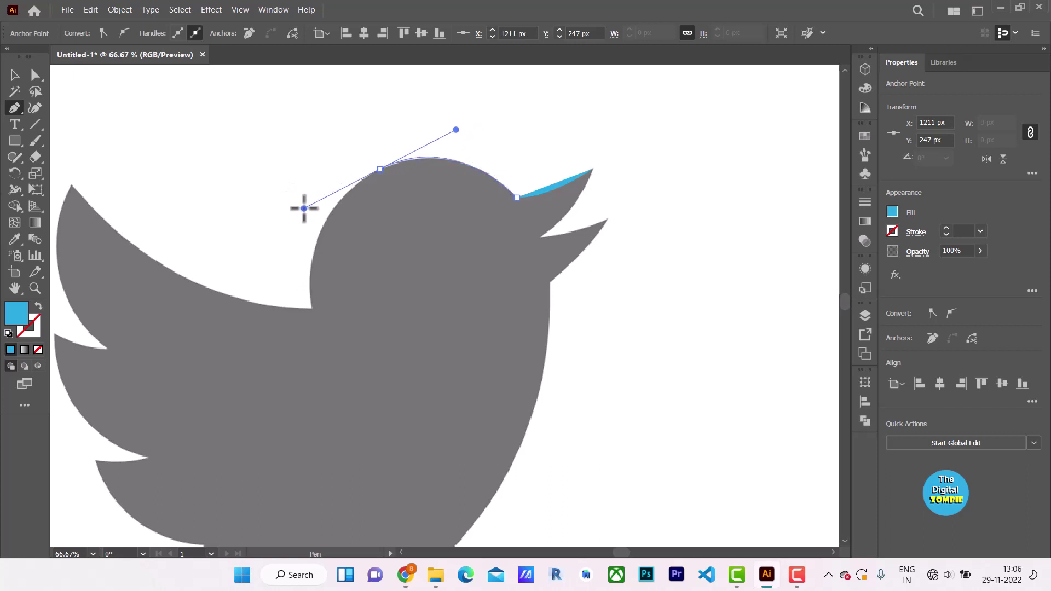
left_click_drag(305, 201, 304, 203)
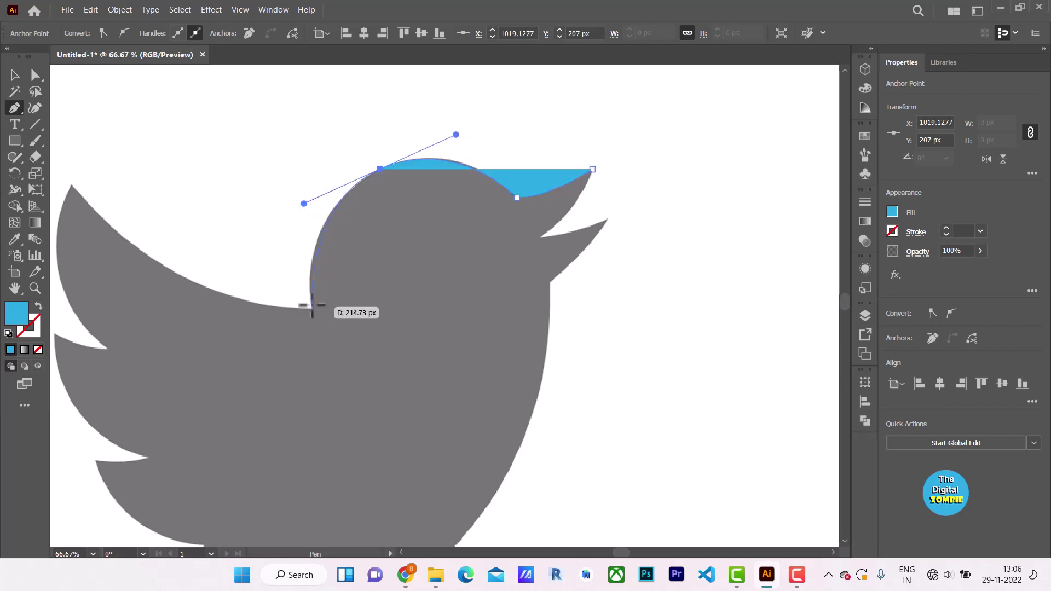
mouse_move(312, 309)
left_mouse_down()
mouse_move(324, 312)
mouse_move(318, 324)
left_mouse_up()
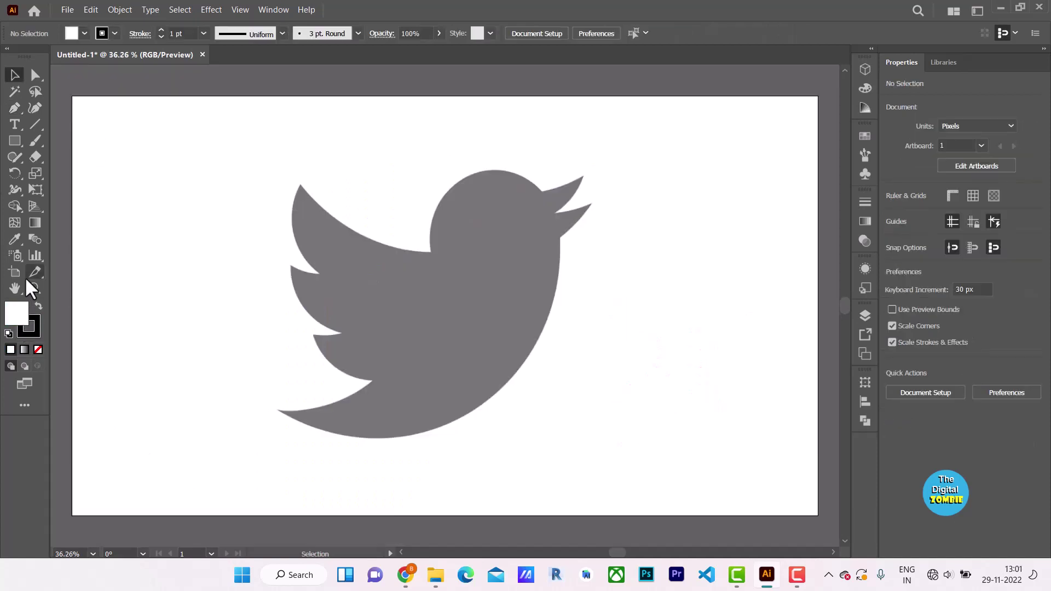
Step: Set new paths to no fill with a 3 pt stroke, ready for the Pen tool
left_click(37, 349)
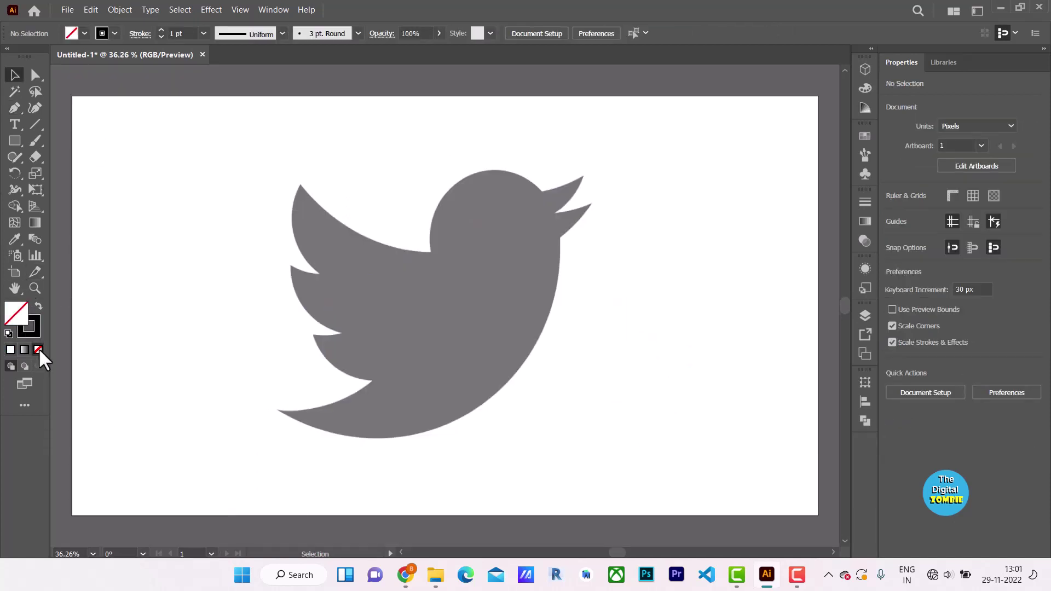
left_click(161, 30)
left_click(161, 30)
left_click(14, 106)
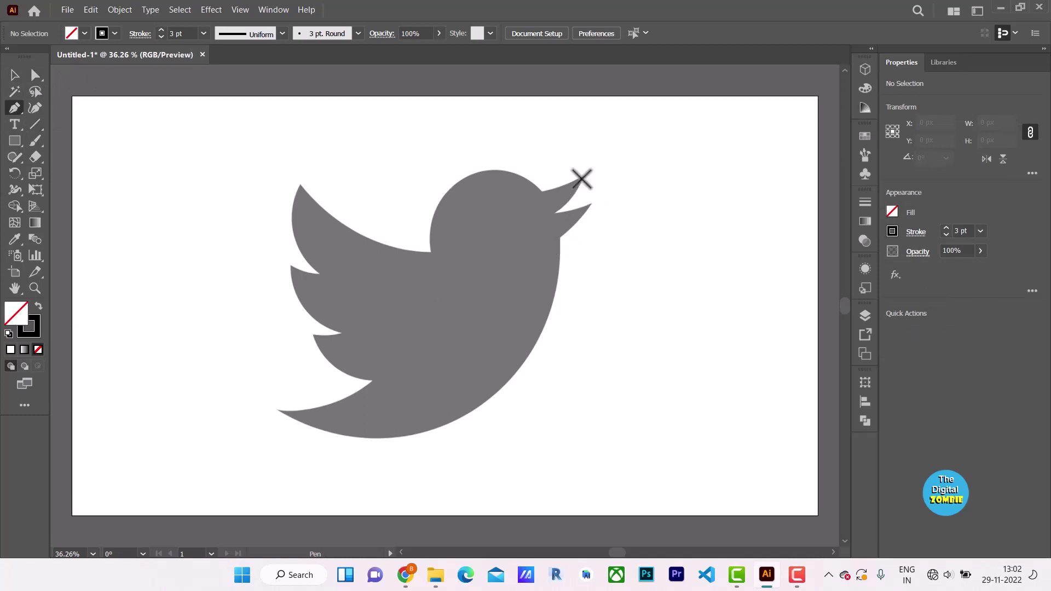
Step: Place straight Pen anchors at the beak tip, the beak base and where the head meets the wing
scroll(580, 175, "up", 1)
scroll(579, 176, "up", 1)
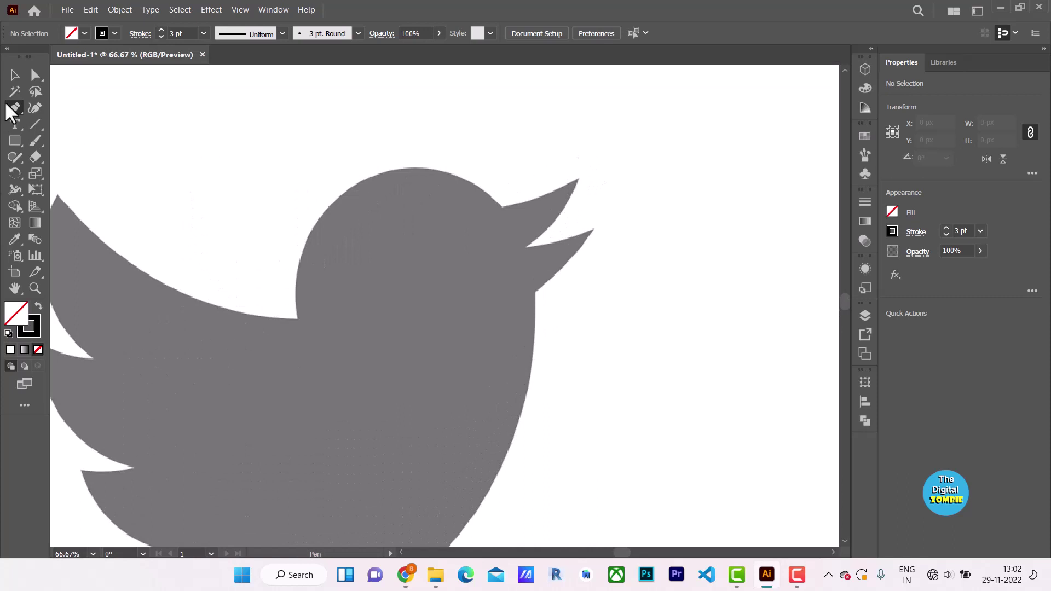
left_click_drag(13, 105, 54, 106)
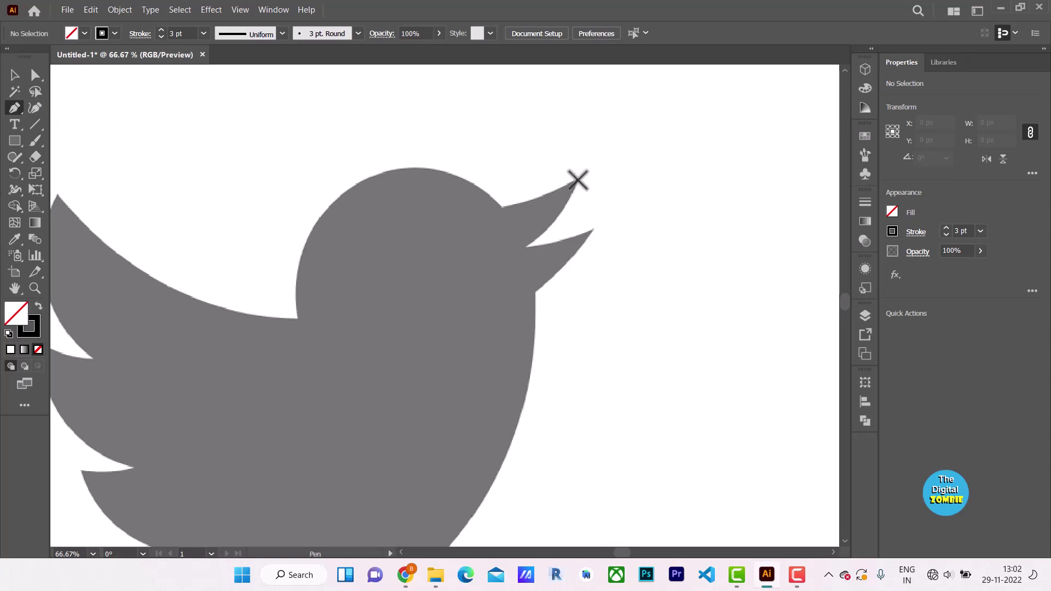
left_click(576, 180)
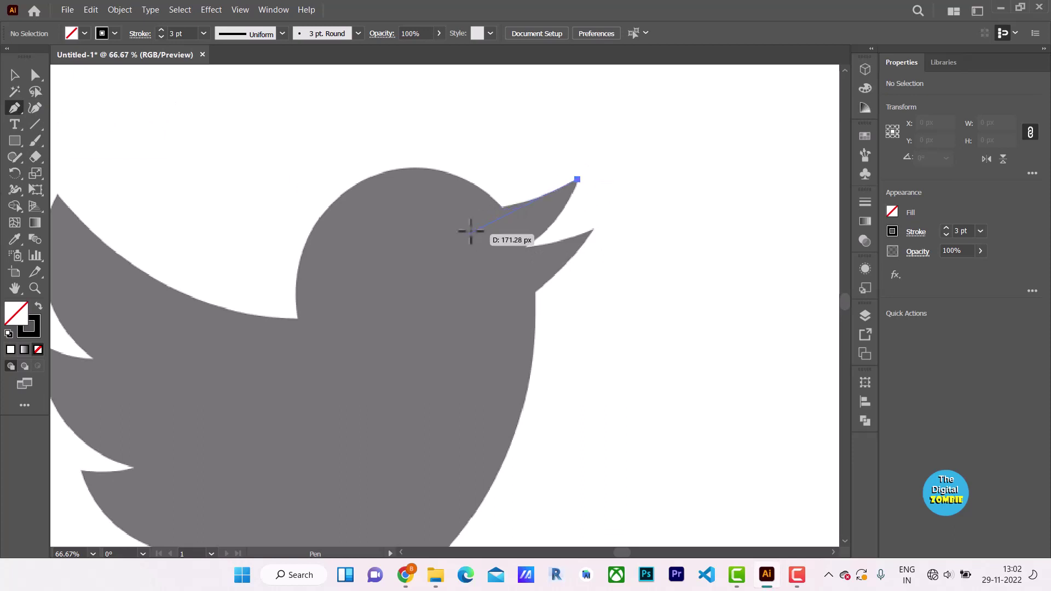
left_click(502, 207)
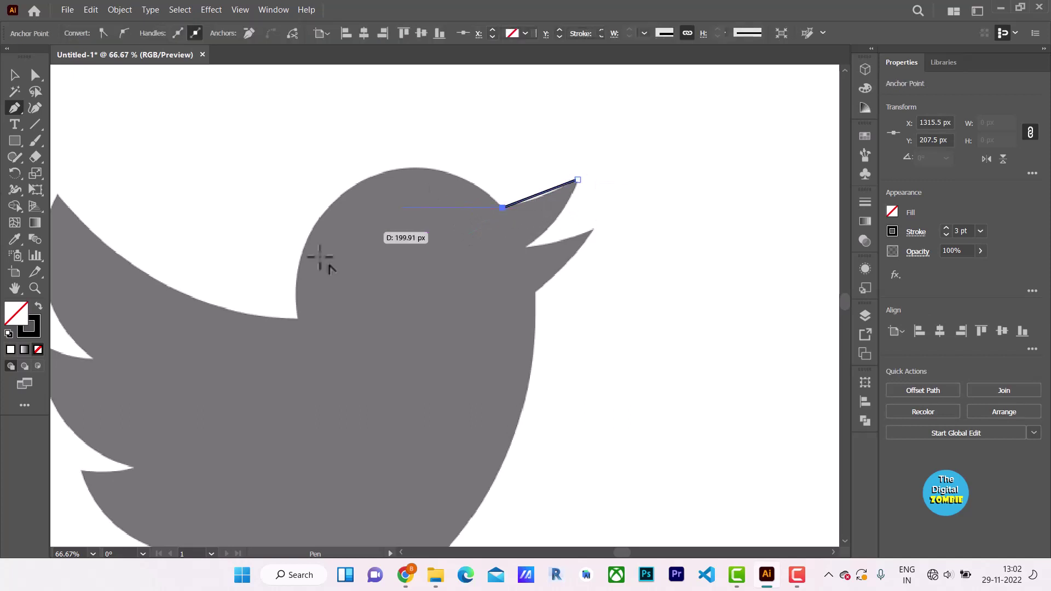
left_click(296, 318)
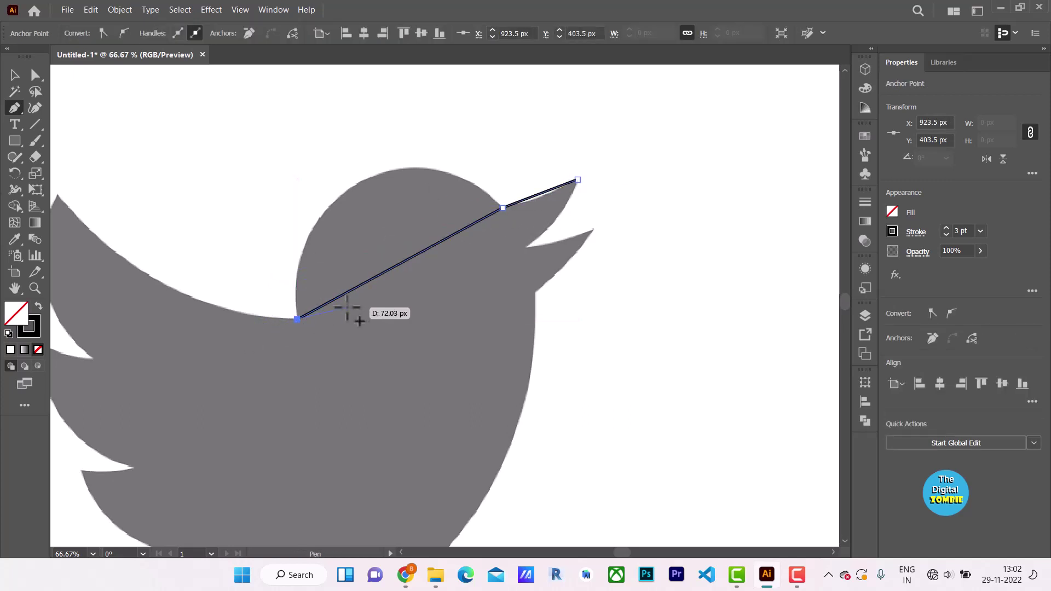
scroll(350, 301, "down", 3)
scroll(298, 270, "up", 2)
scroll(296, 274, "up", 2)
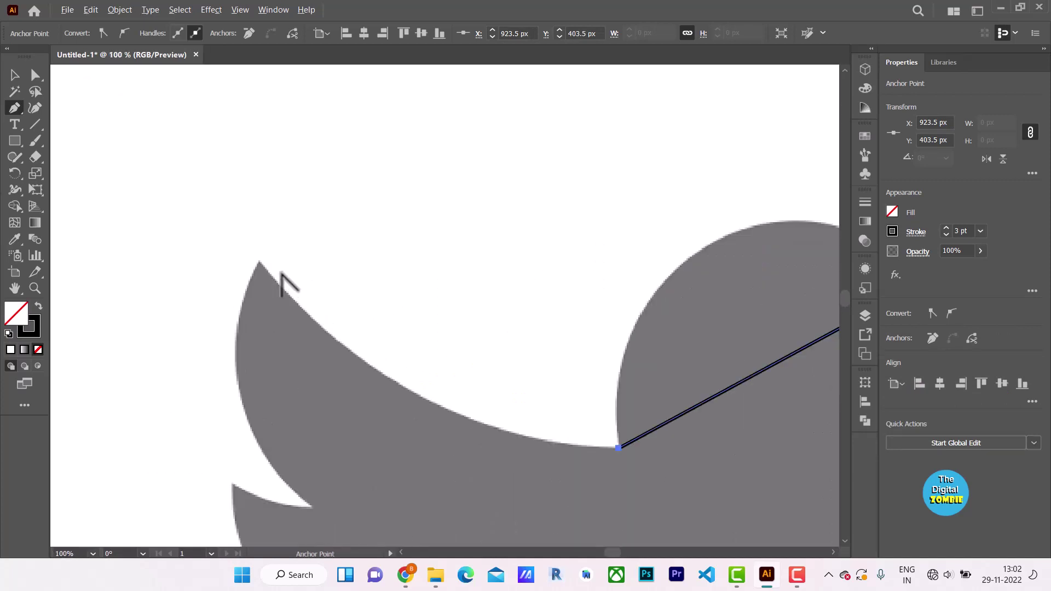
Step: Add anchors along the wing's feather tips and notches
left_click(259, 261)
scroll(266, 268, "down", 3)
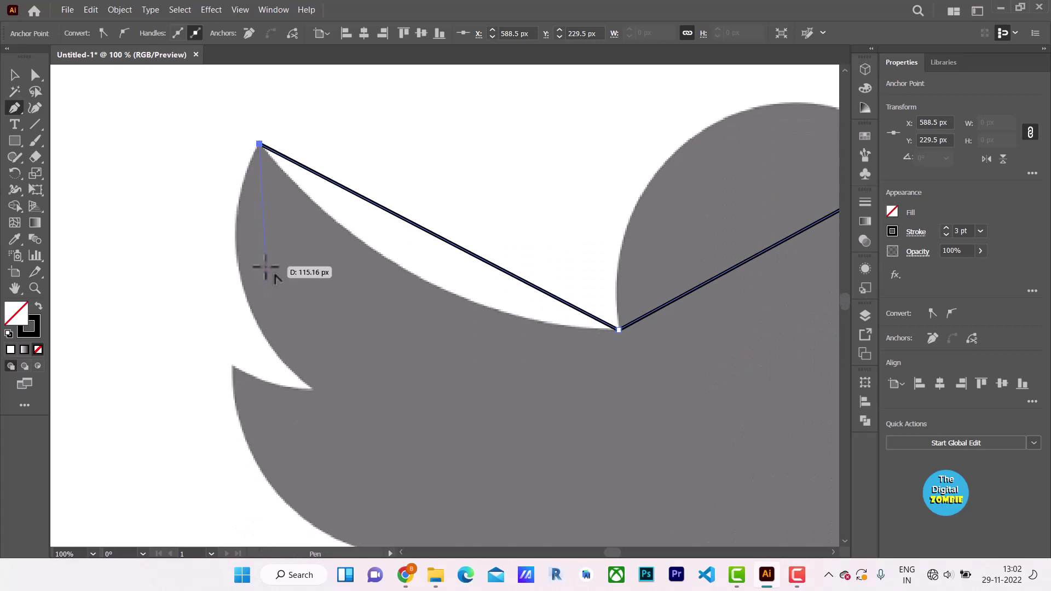
scroll(271, 279, "down", 2)
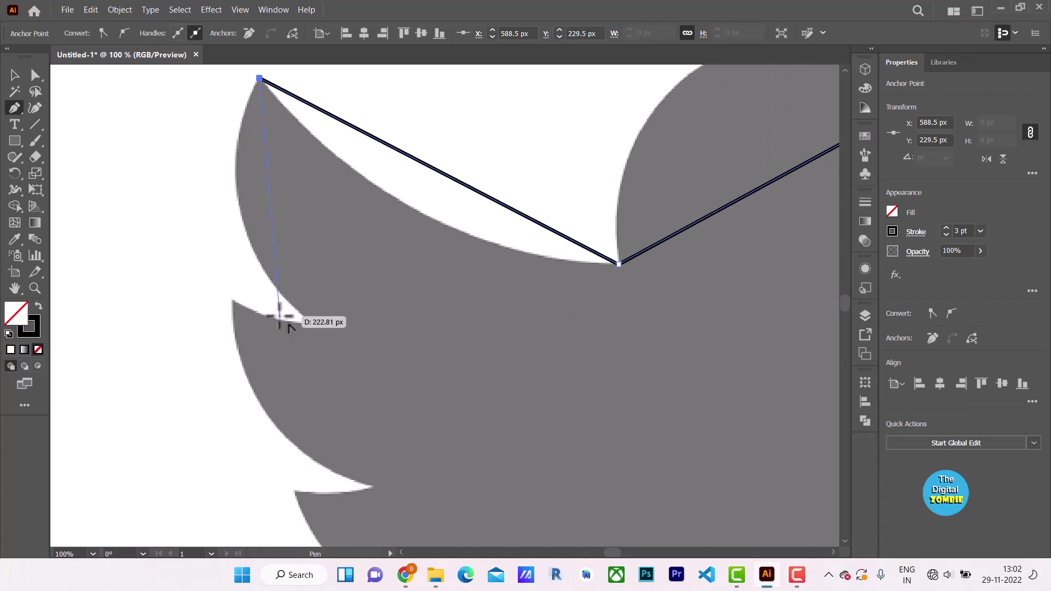
left_click(310, 322)
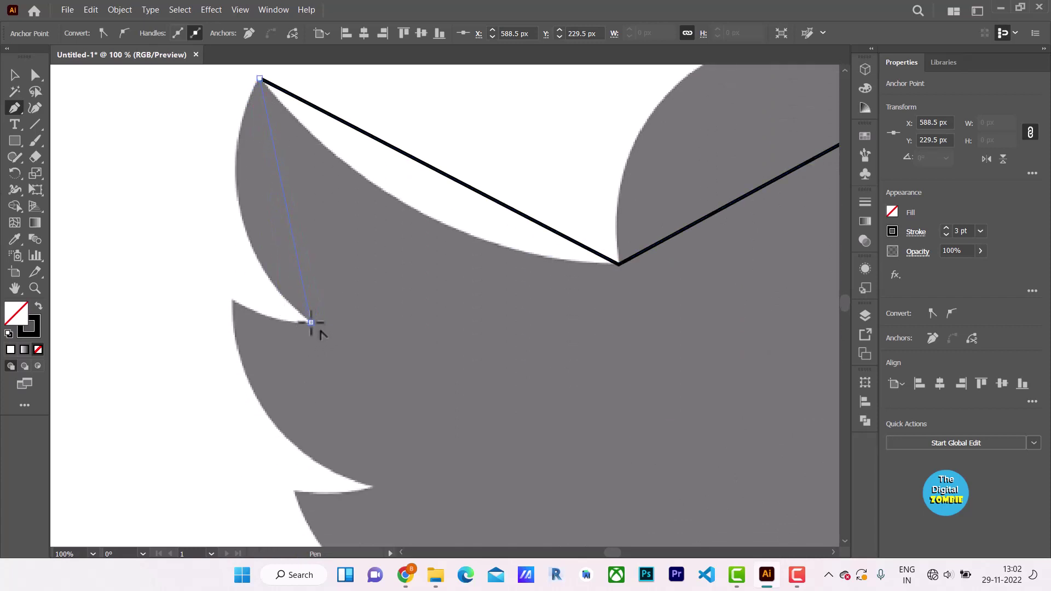
left_click(234, 300)
scroll(263, 312, "down", 3)
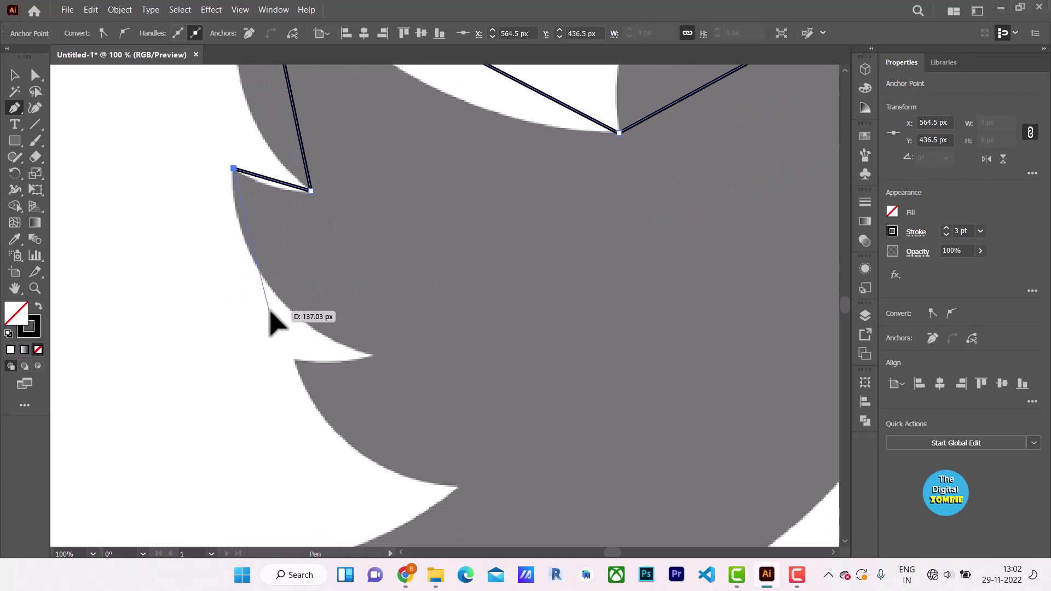
left_click(372, 356)
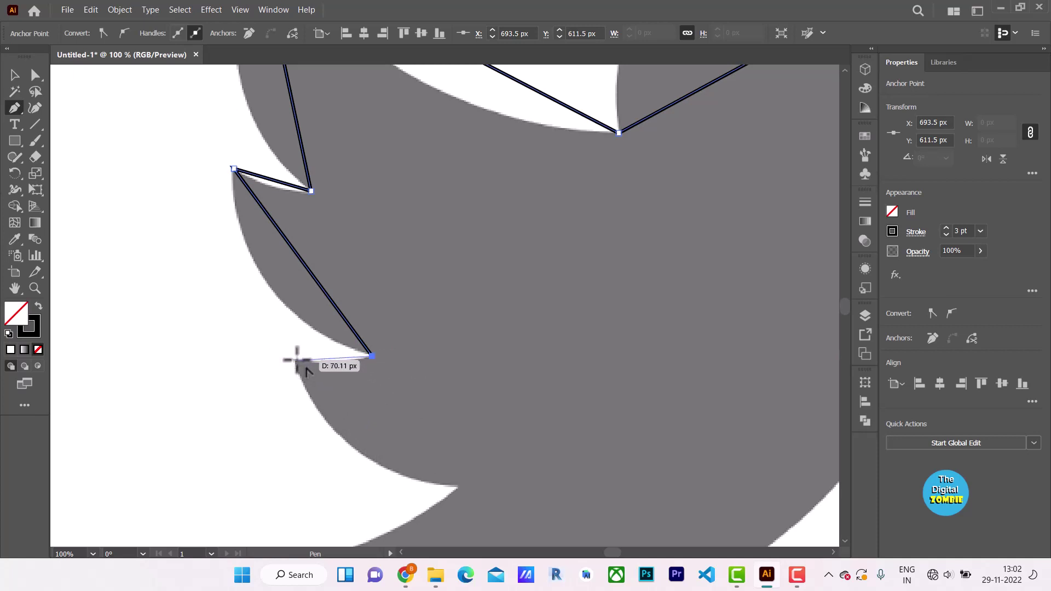
left_click(298, 360)
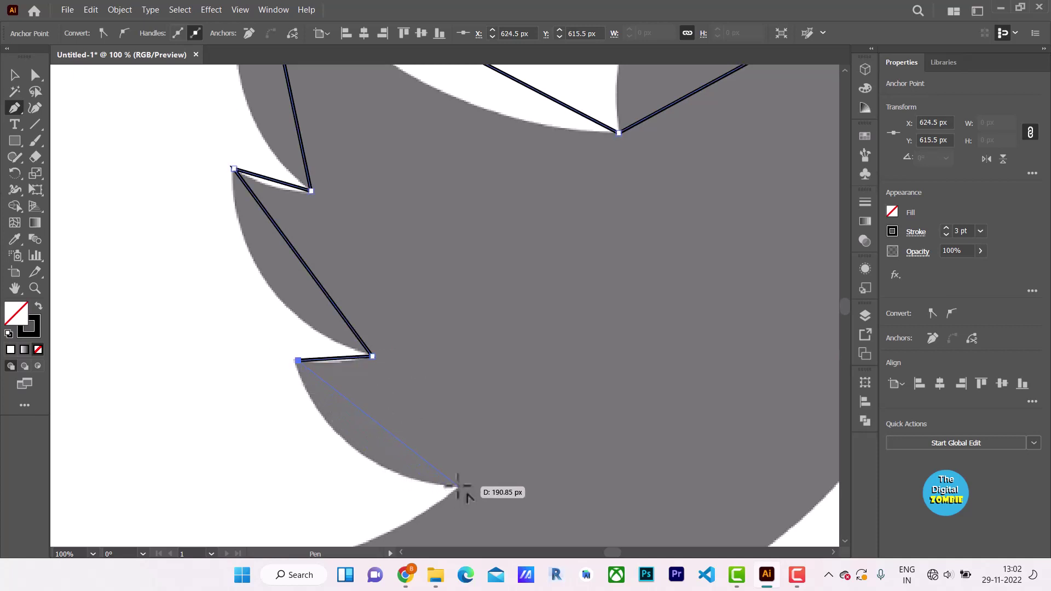
left_click(457, 485)
scroll(435, 389, "down", 2)
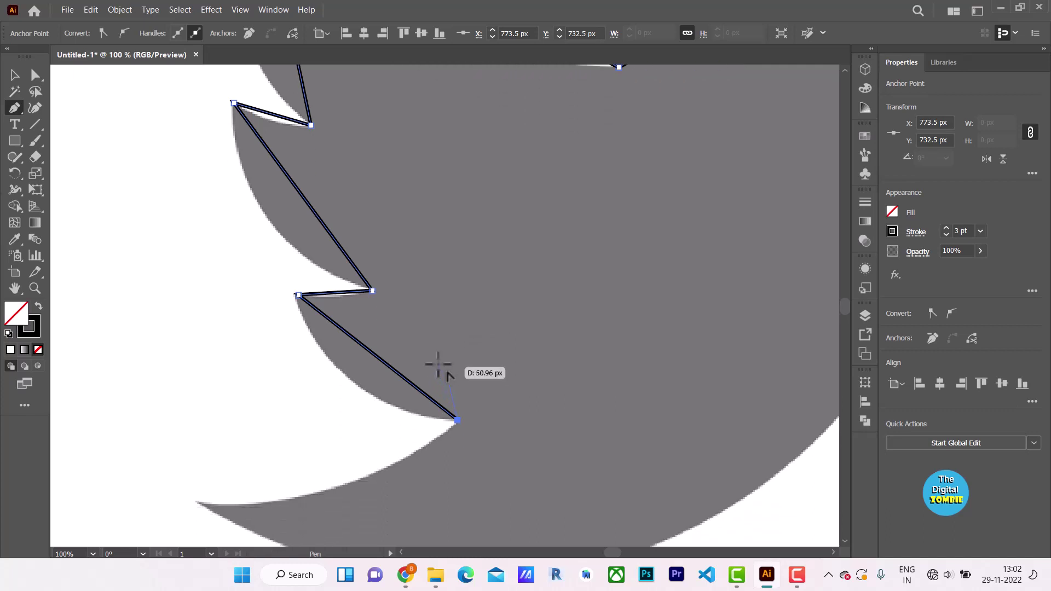
scroll(383, 377, "down", 3)
Step: Add anchors at the tail tip, belly, lower beak tip and beak notch, closing the path at the start
left_click(196, 396)
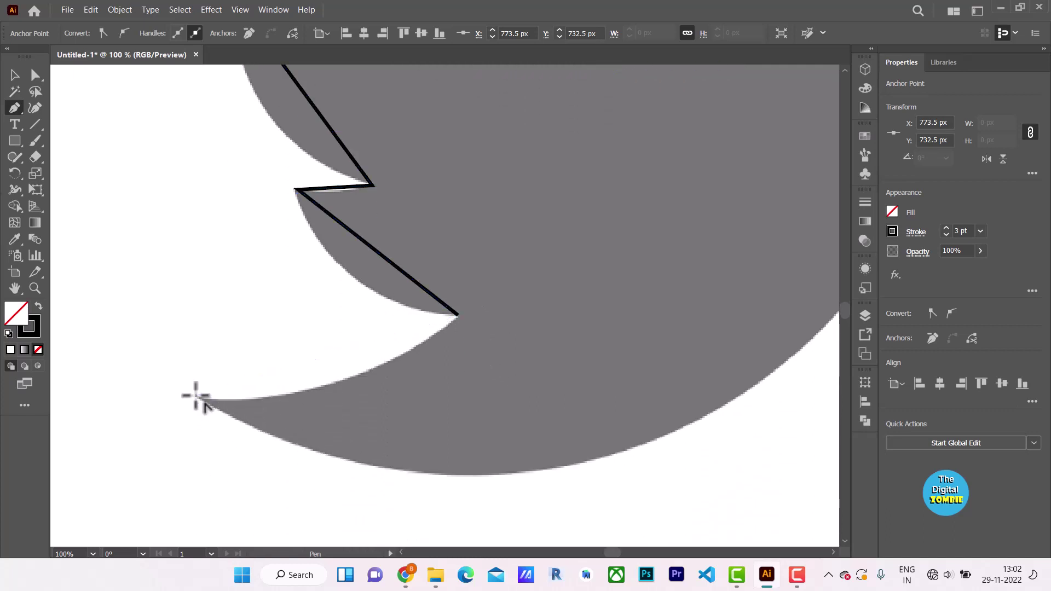
scroll(238, 411, "down", 3)
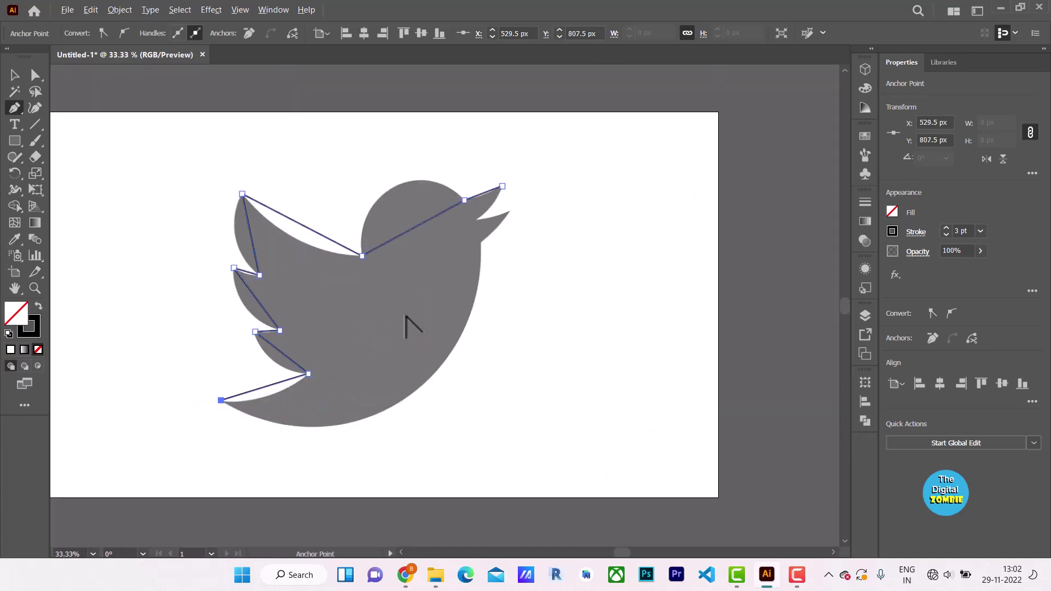
scroll(498, 249, "up", 1)
scroll(499, 249, "up", 2)
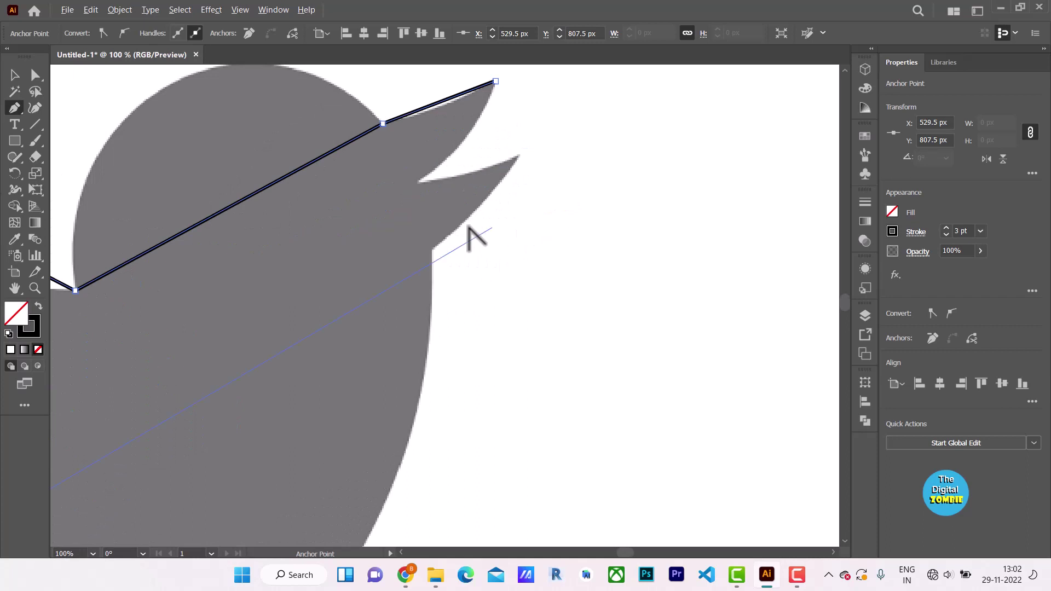
left_click(432, 250)
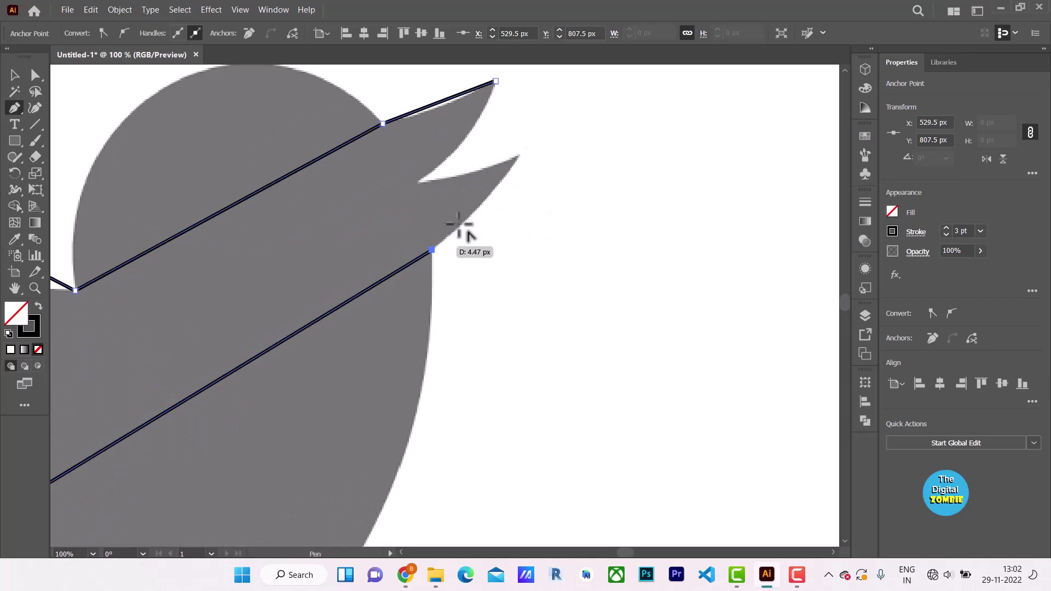
left_click(519, 157)
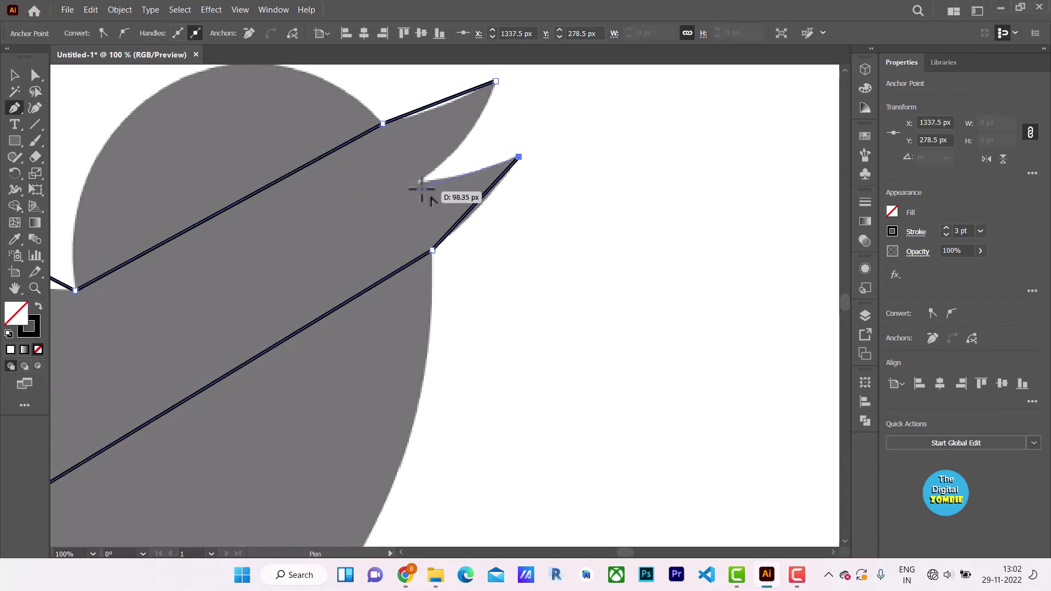
left_click(419, 181)
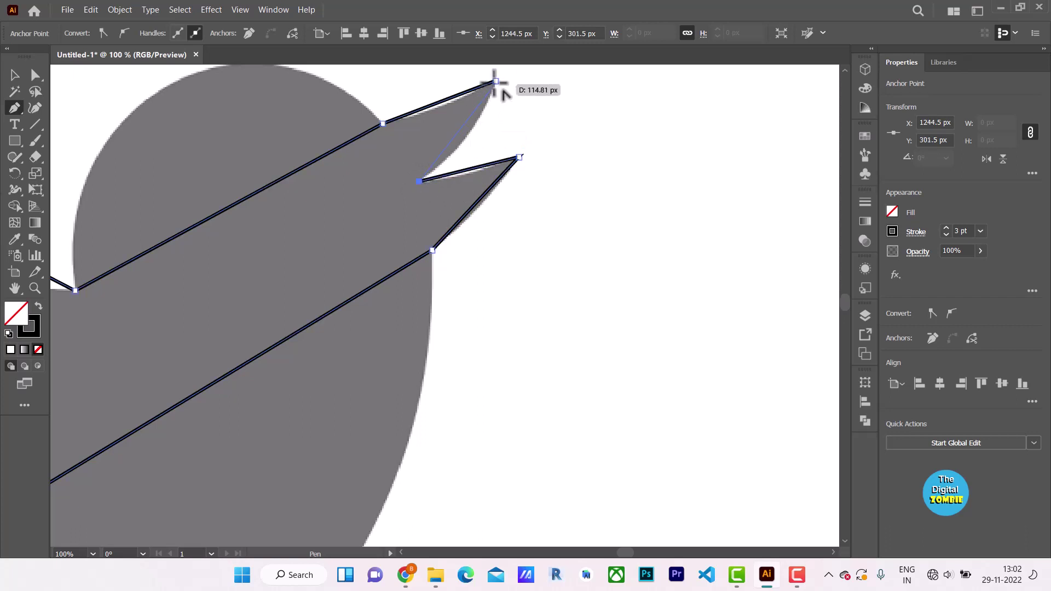
left_click(496, 82)
scroll(692, 198, "down", 4)
scroll(673, 197, "up", 2)
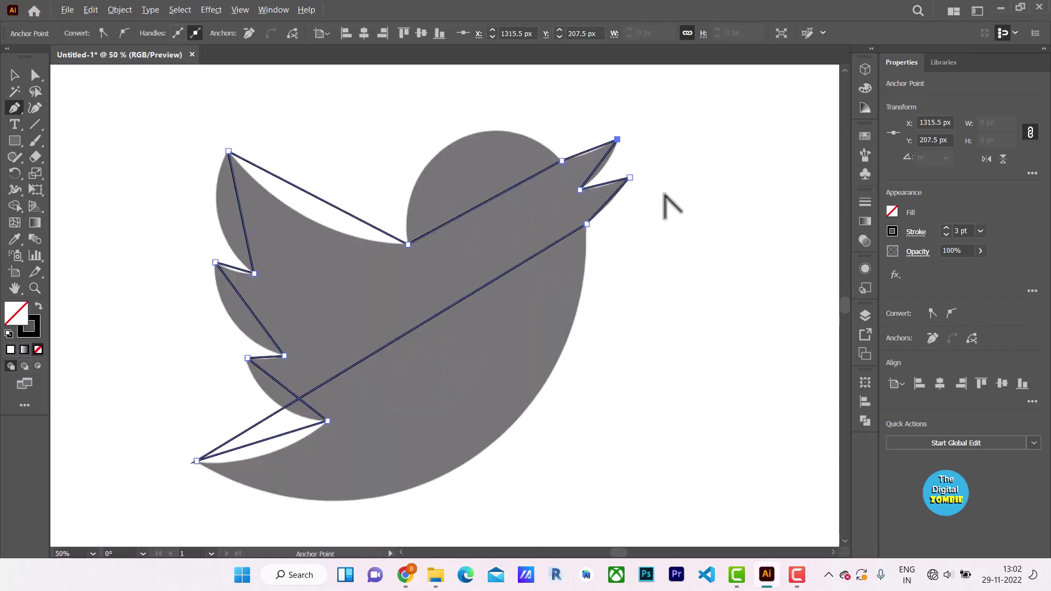
Step: Curve the upper beak's top edge with the Anchor Point Tool
left_click(14, 109)
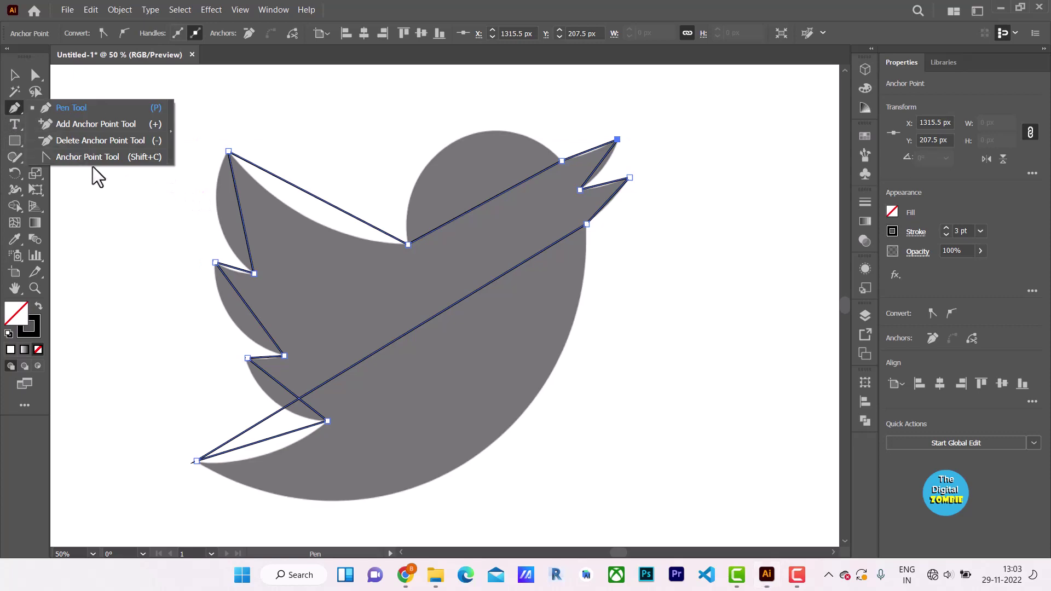
left_click_drag(15, 108, 95, 156)
scroll(602, 189, "up", 2)
scroll(602, 189, "up", 3)
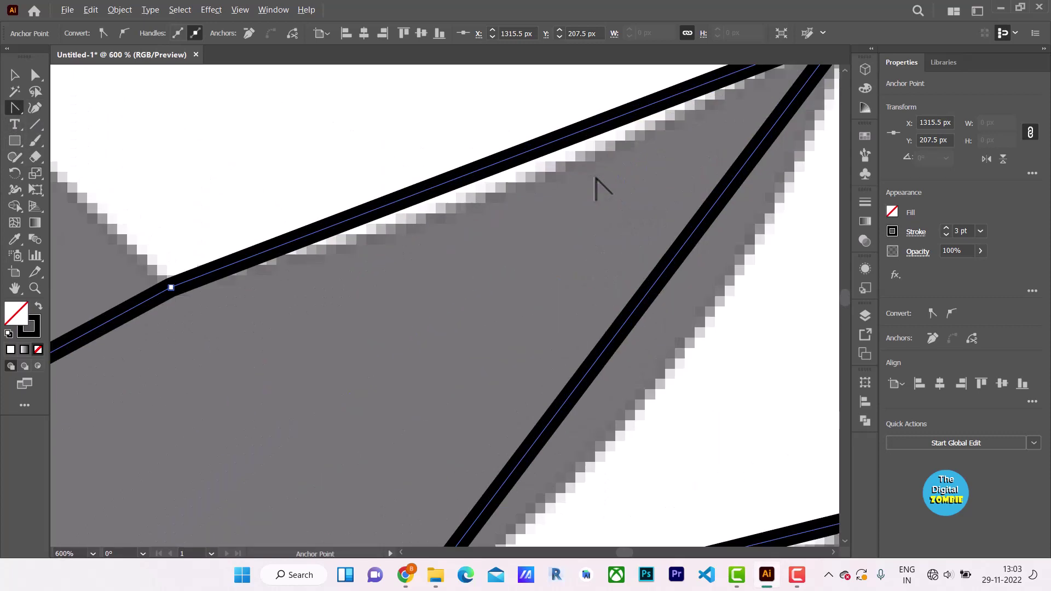
scroll(602, 192, "down", 1)
scroll(605, 195, "down", 2)
scroll(602, 189, "down", 1)
scroll(602, 188, "down", 1)
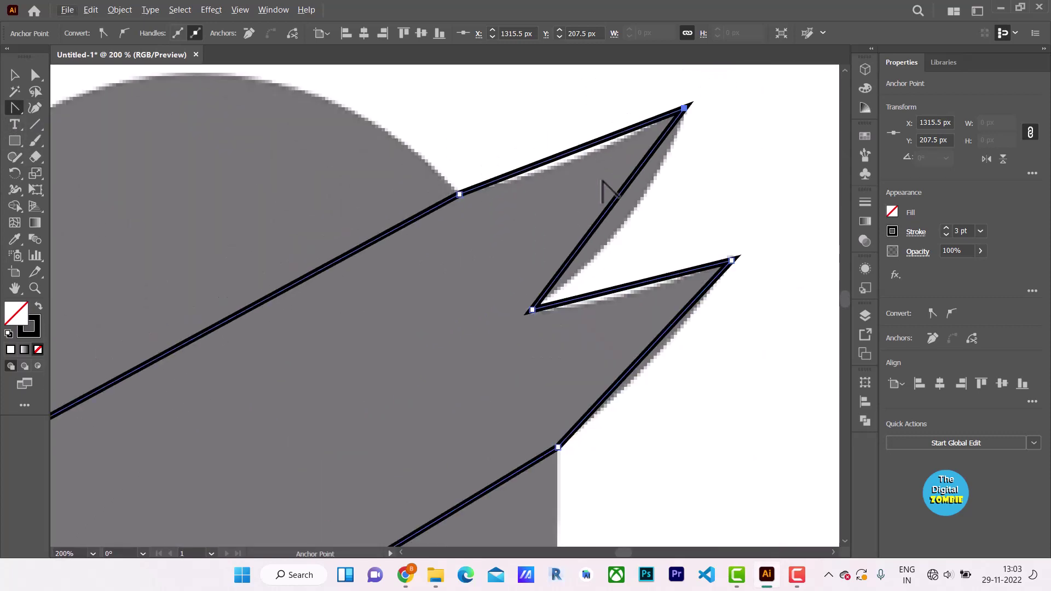
left_click_drag(582, 146, 584, 156)
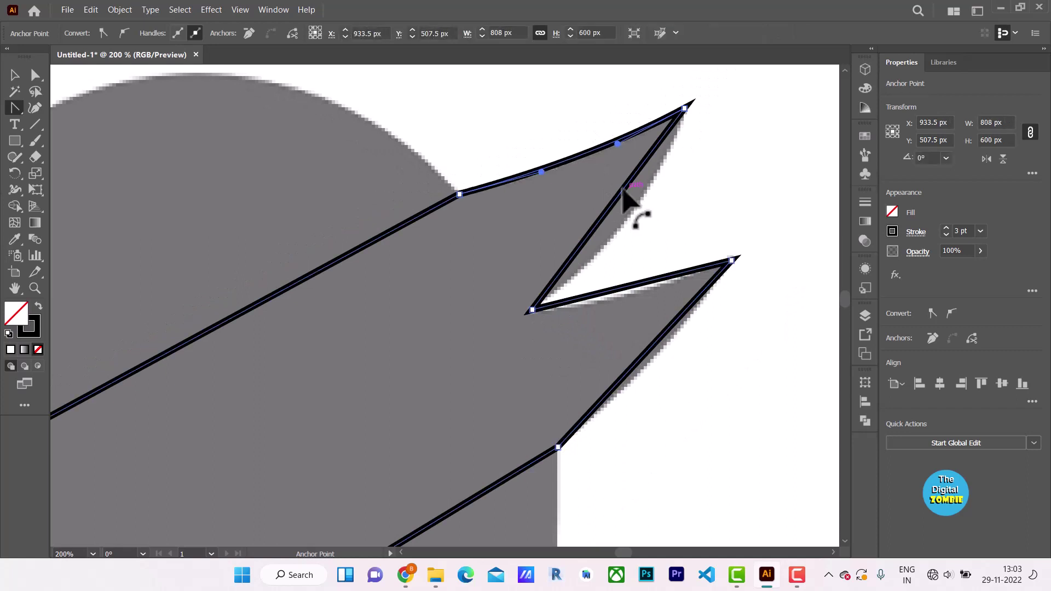
Step: Curve the inner edges of the upper and lower beak
left_click_drag(623, 189, 641, 195)
left_click_drag(610, 238, 615, 244)
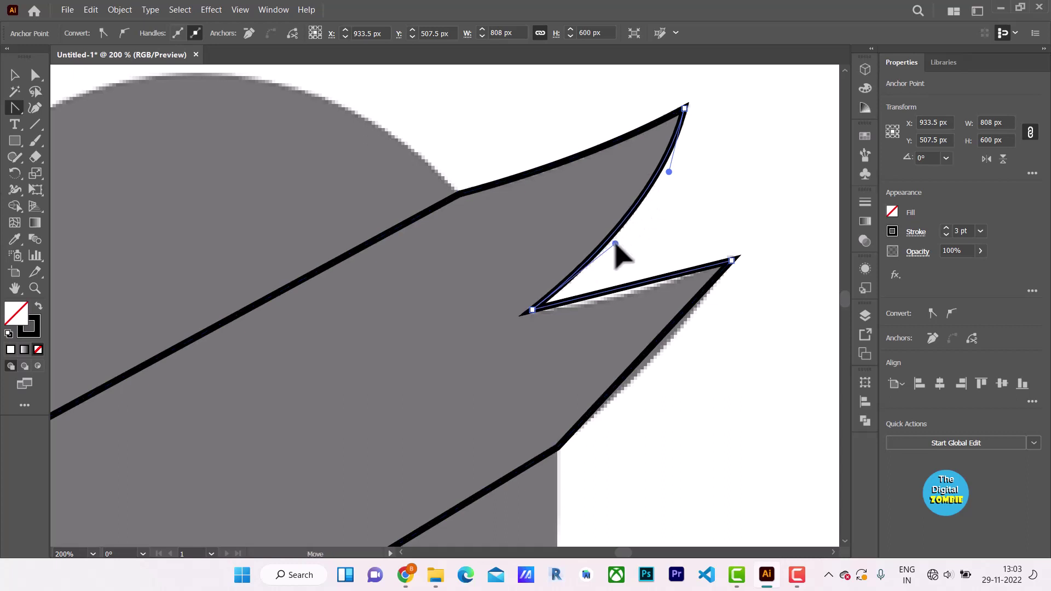
left_click_drag(629, 286, 630, 293)
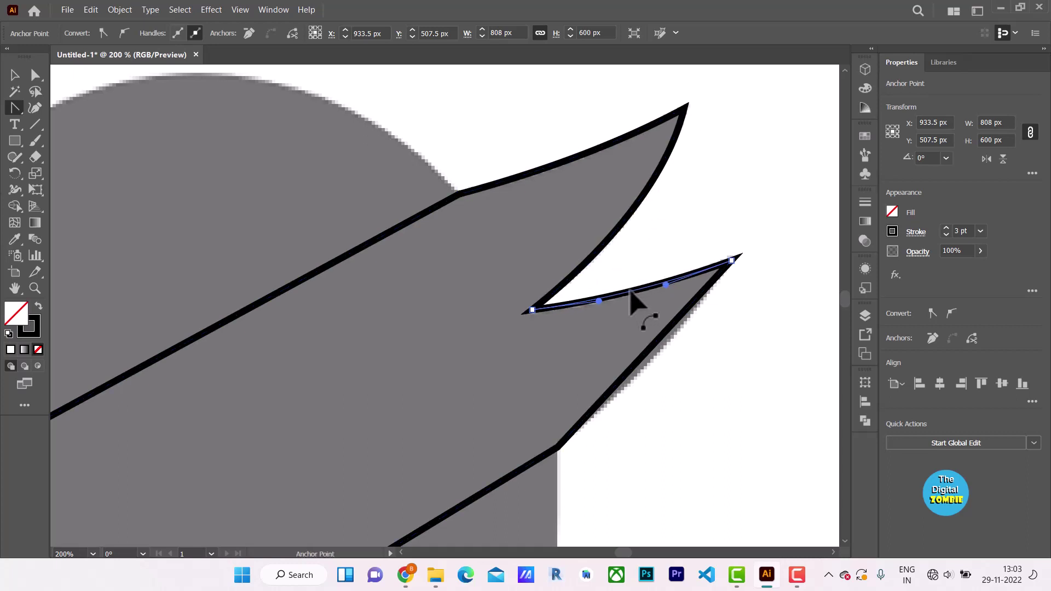
scroll(629, 323, "down", 1)
left_click_drag(653, 312, 664, 323)
Step: Curve the long belly segment and the tail's lower edge to follow the silhouette
scroll(651, 310, "down", 3)
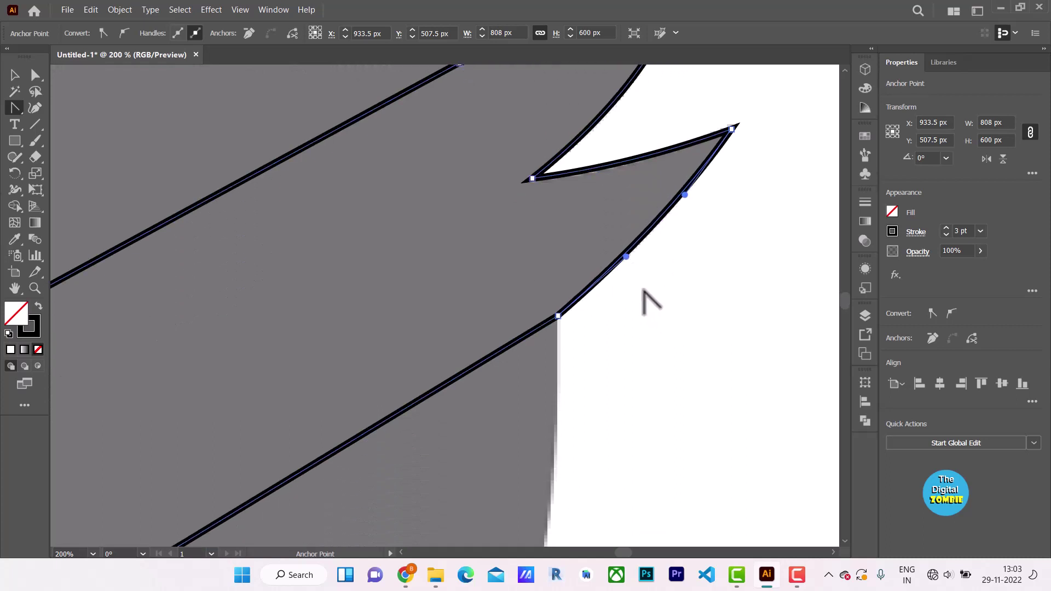
scroll(651, 301, "down", 5)
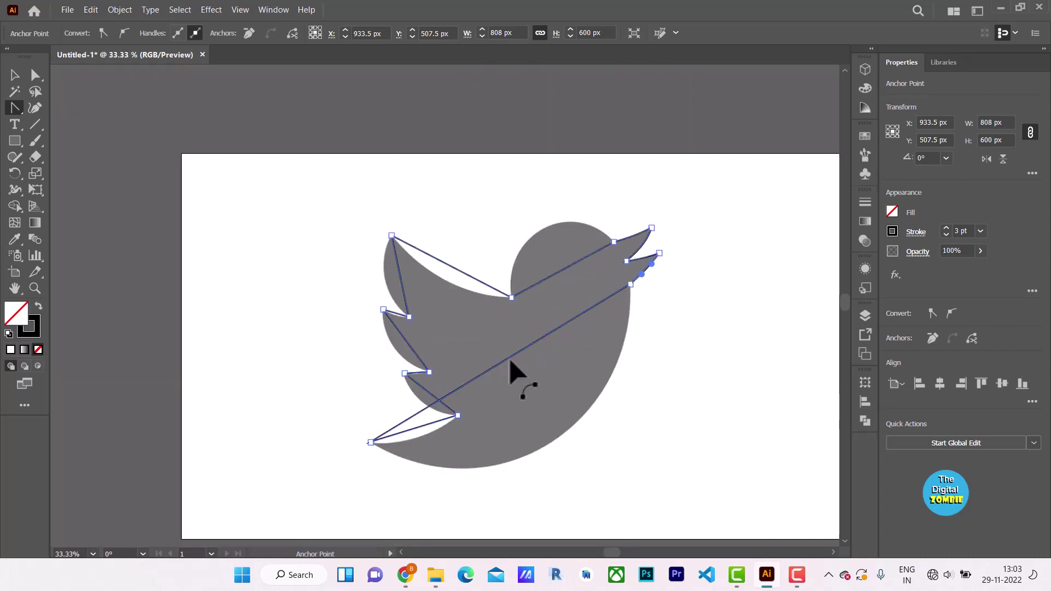
mouse_move(511, 357)
left_mouse_down()
mouse_move(555, 442)
mouse_move(619, 465)
mouse_move(630, 426)
left_mouse_up()
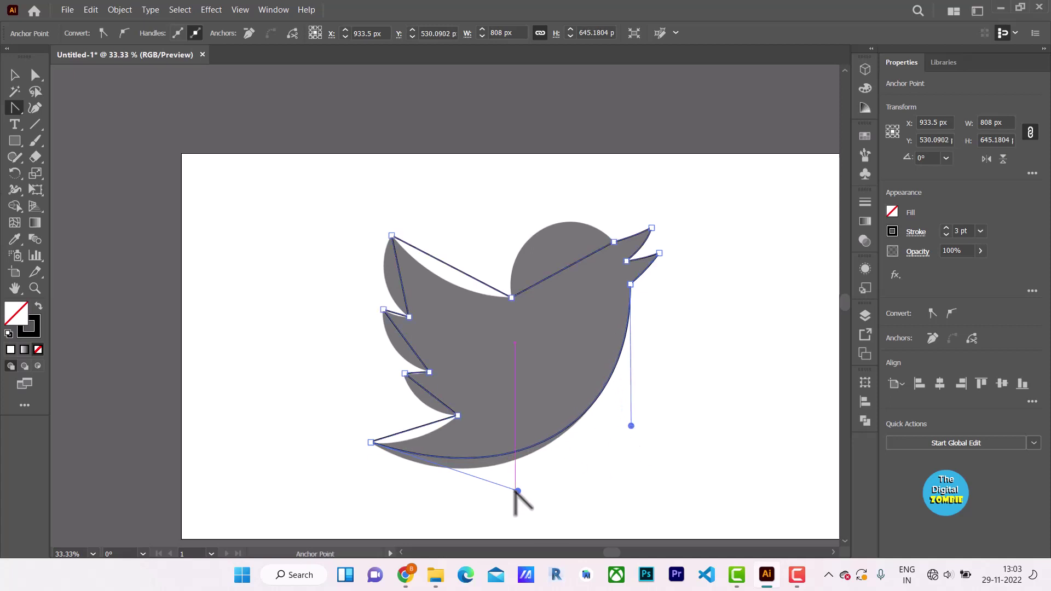
mouse_move(518, 491)
left_mouse_down()
mouse_move(486, 534)
mouse_move(502, 515)
left_mouse_up()
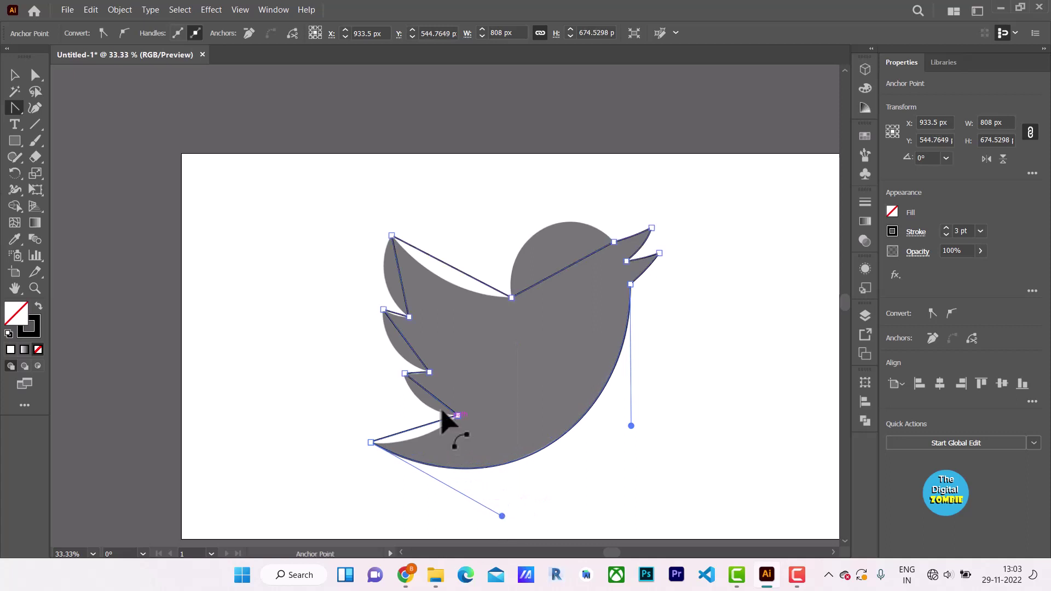
left_click_drag(417, 427, 423, 437)
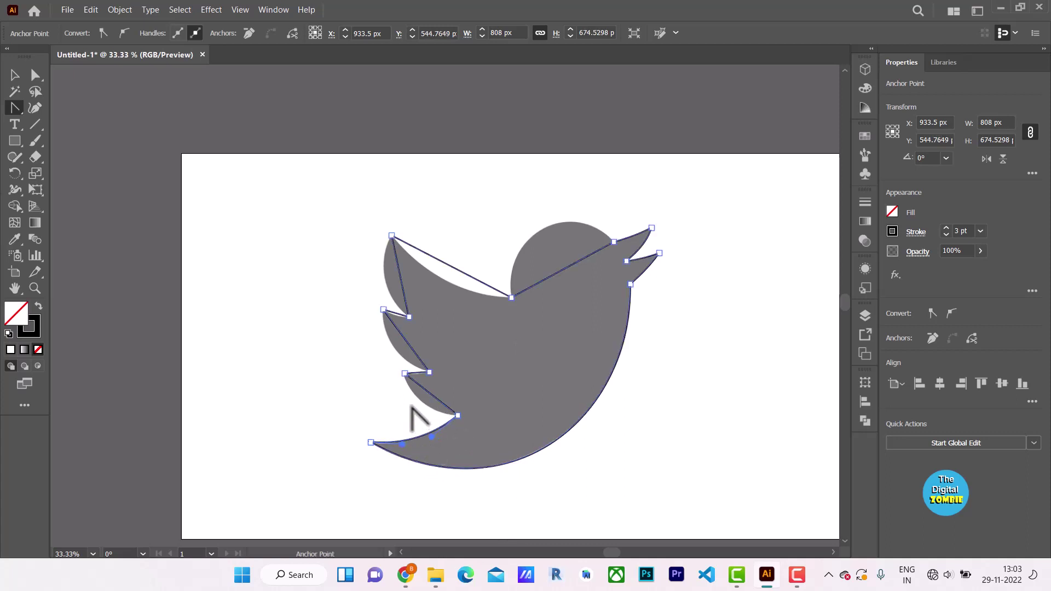
scroll(419, 419, "up", 1)
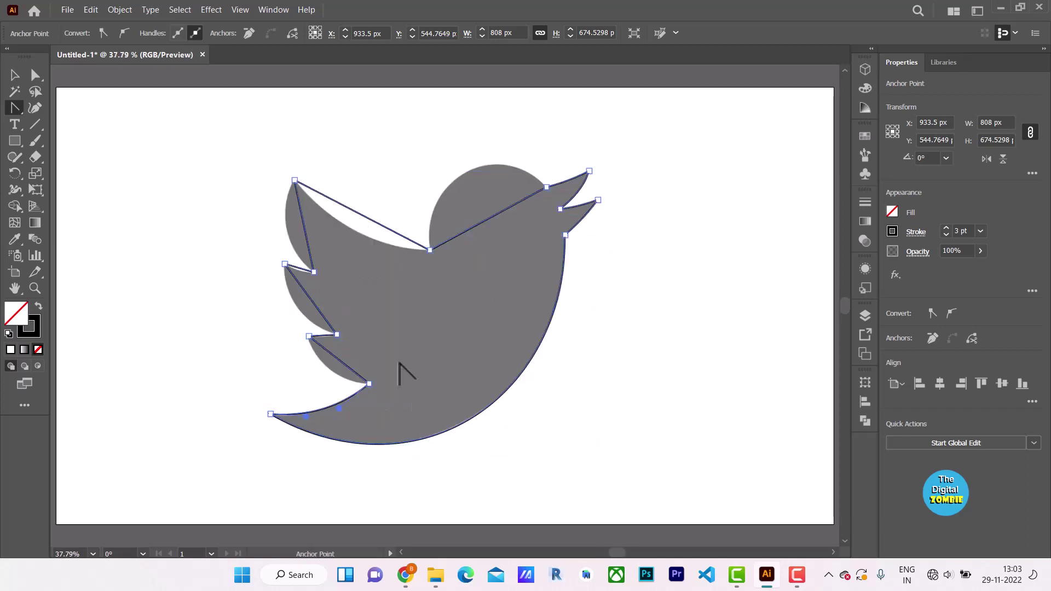
Step: Curve the lowest wing scallop and the lower wing edges to fit the reference
scroll(278, 344, "up", 8)
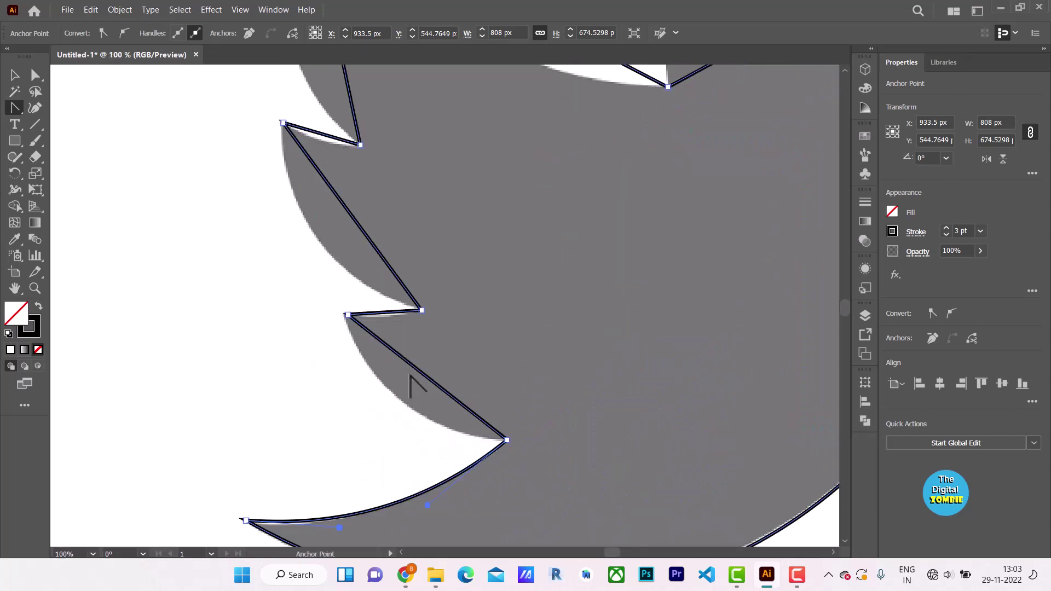
left_click_drag(432, 383, 403, 412)
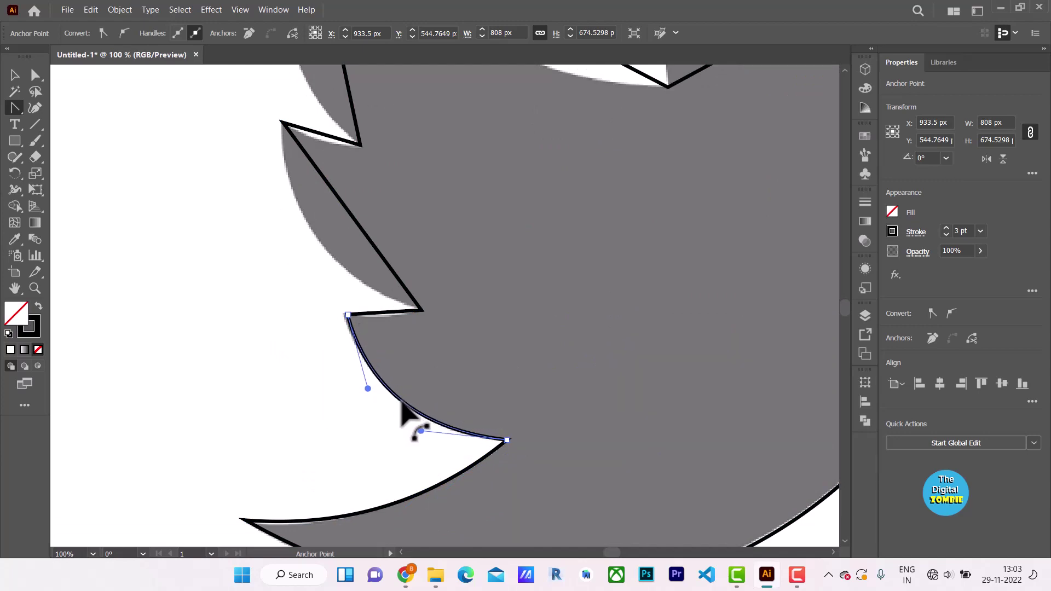
left_click_drag(385, 314, 386, 318)
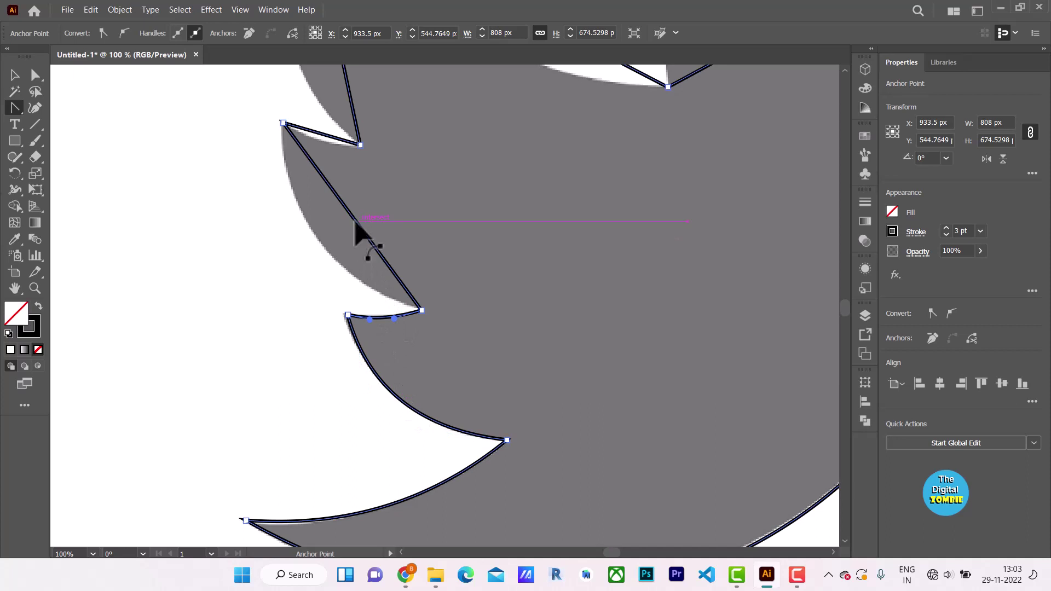
mouse_move(354, 221)
left_mouse_down()
mouse_move(323, 241)
mouse_move(329, 255)
left_mouse_up()
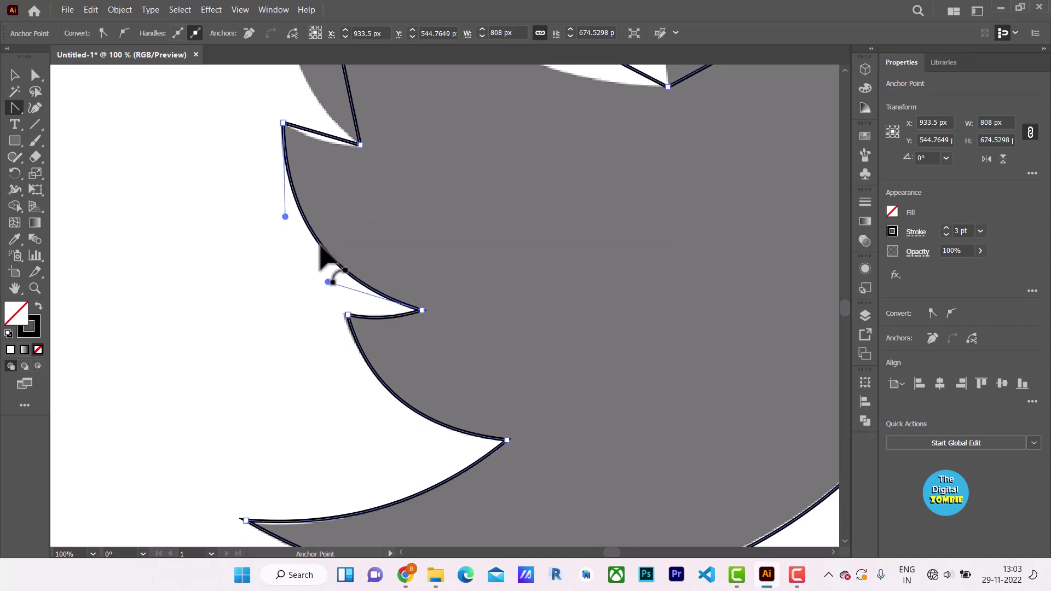
Step: Curve the upper and top wing edges and pull the back edge into a downward curve
scroll(328, 257, "up", 5)
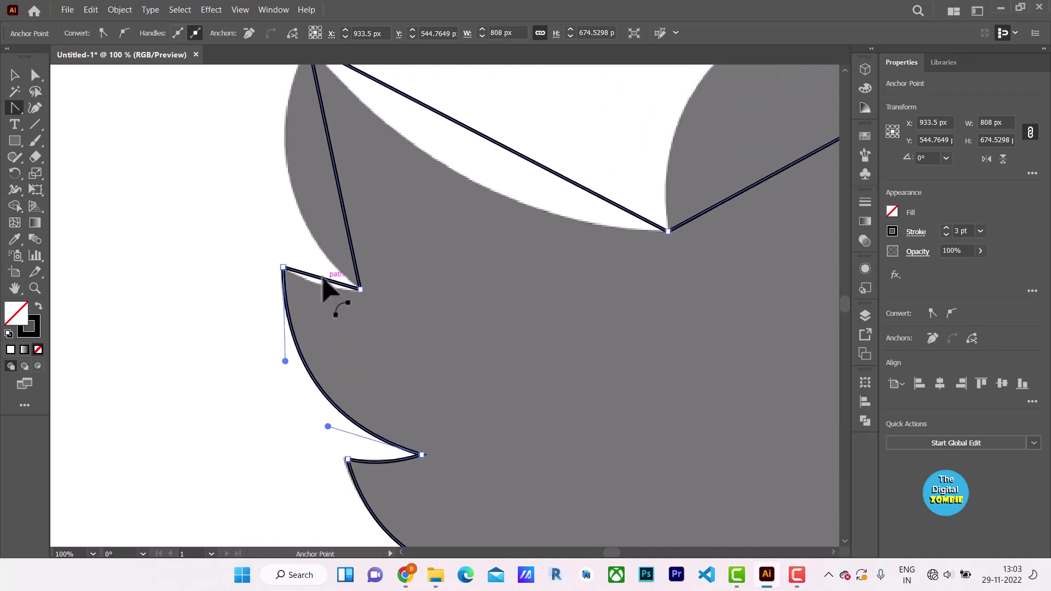
left_click_drag(323, 285, 323, 288)
scroll(335, 186, "up", 2)
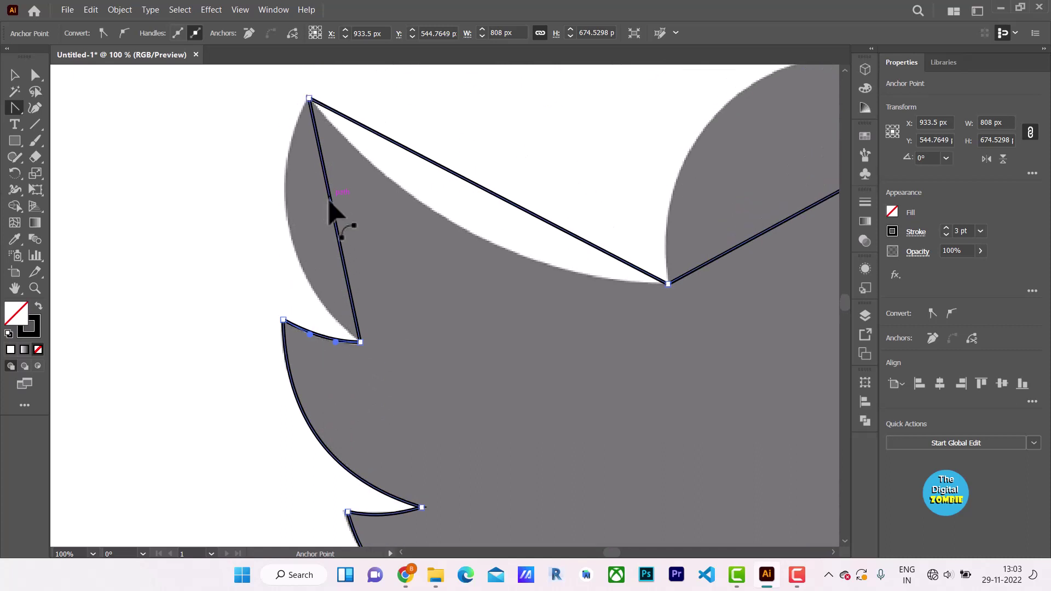
left_click_drag(336, 233, 288, 233)
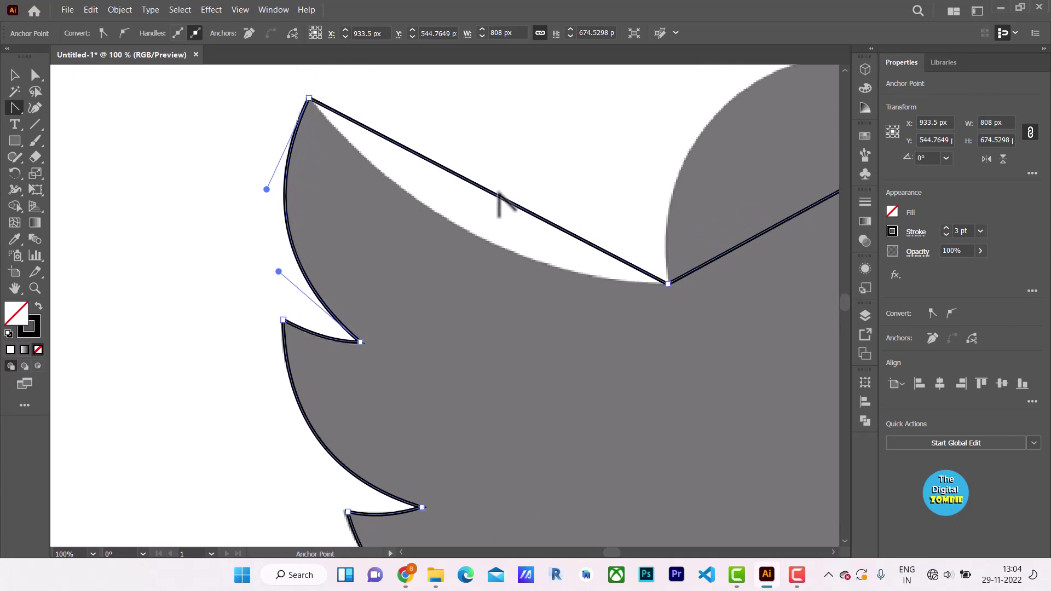
left_click_drag(497, 194, 486, 243)
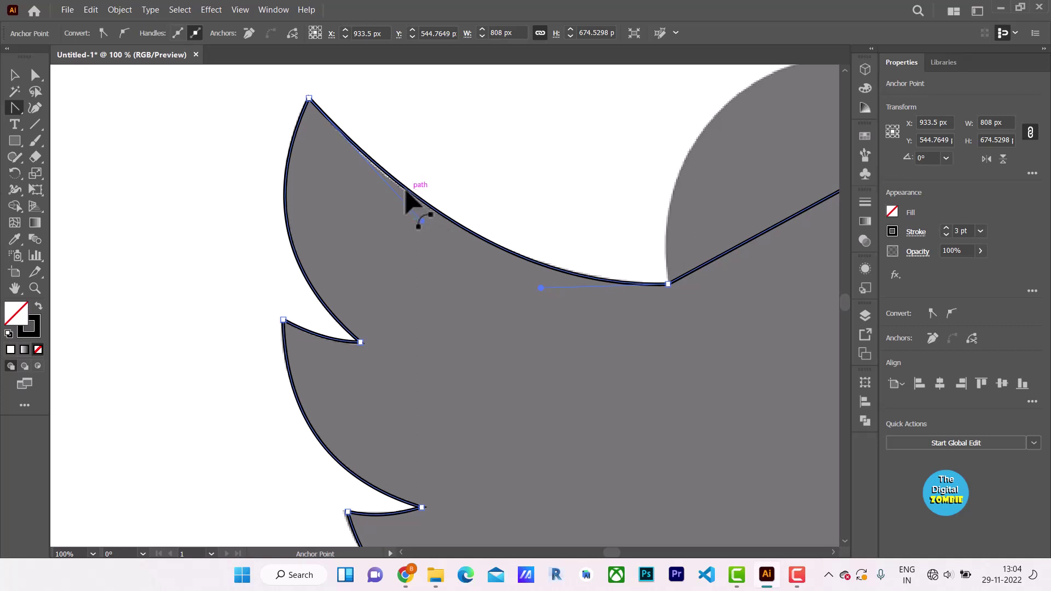
left_click_drag(421, 220, 418, 228)
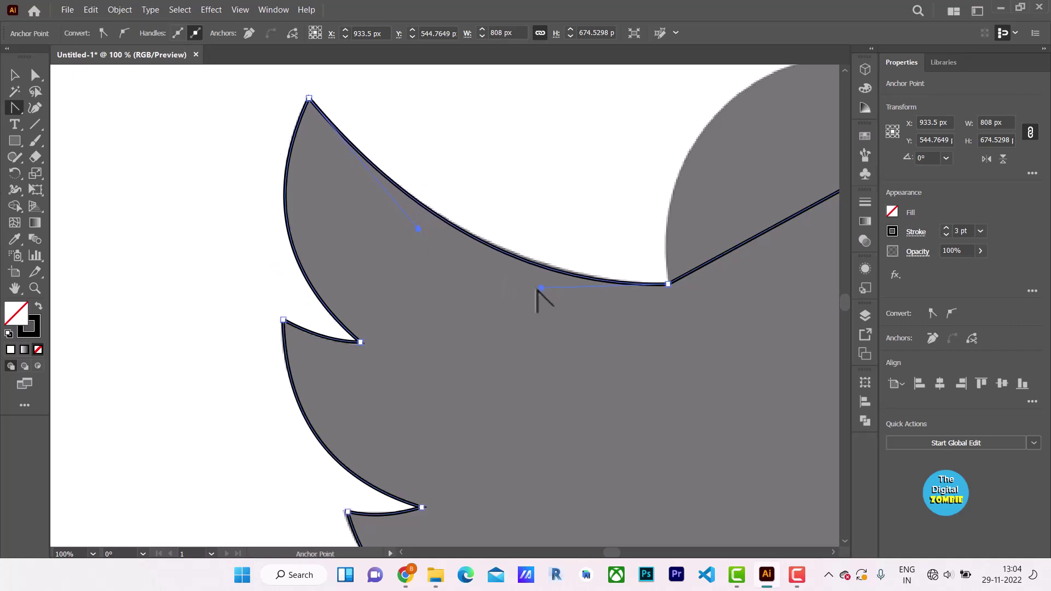
Step: Bend the straight head segment into a rounded arc and adjust its handles to match the reference
scroll(386, 231, "down", 4, "alt")
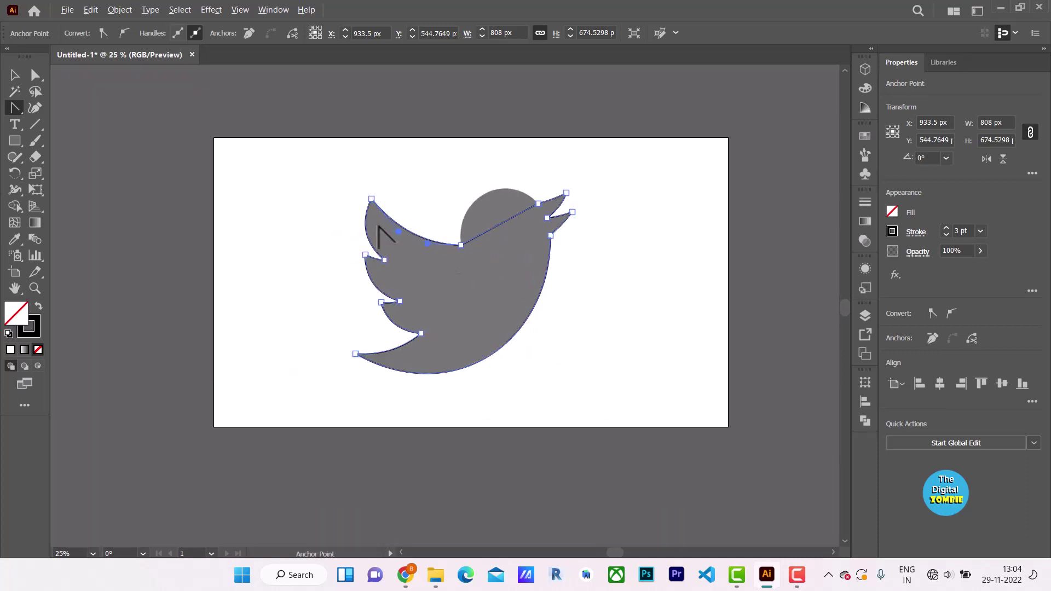
scroll(524, 224, "up", 4, "alt")
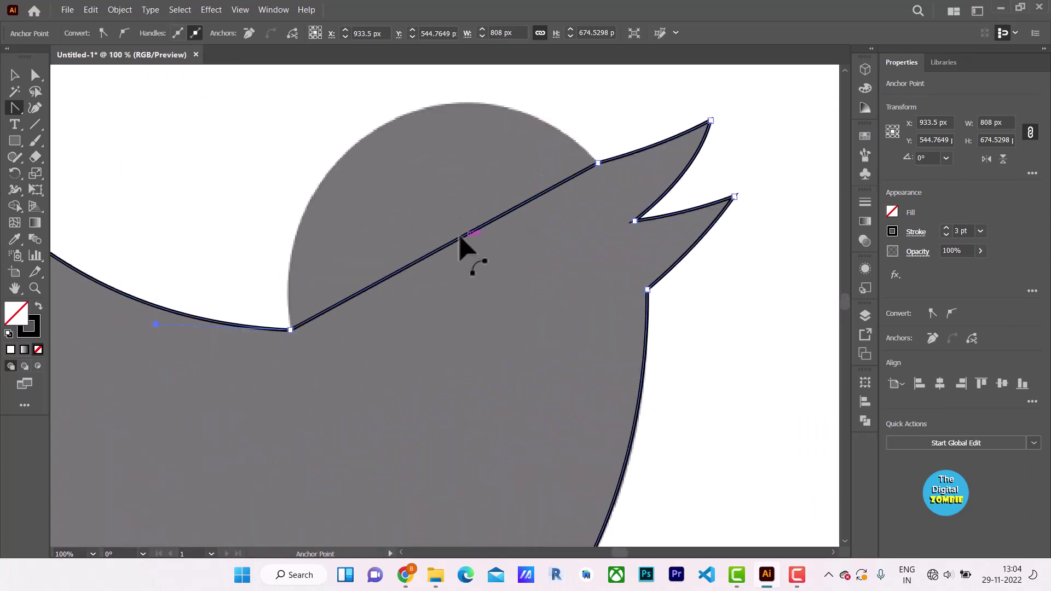
left_click_drag(456, 239, 385, 132)
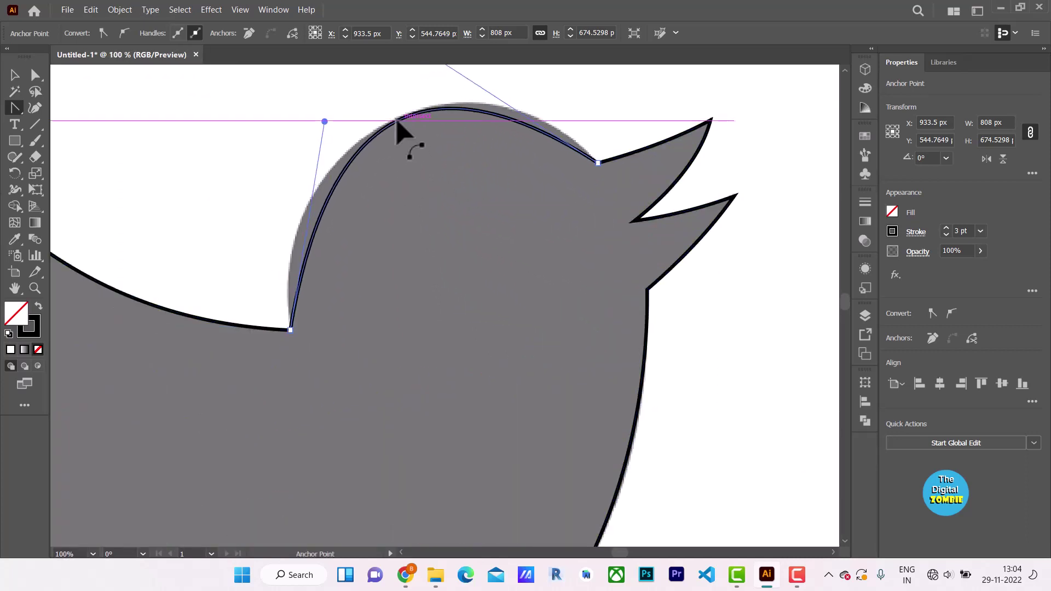
mouse_move(384, 131)
left_mouse_down()
mouse_move(386, 141)
mouse_move(422, 106)
mouse_move(464, 105)
mouse_move(457, 94)
left_mouse_up()
scroll(456, 213, "up", 2)
scroll(459, 222, "up", 1)
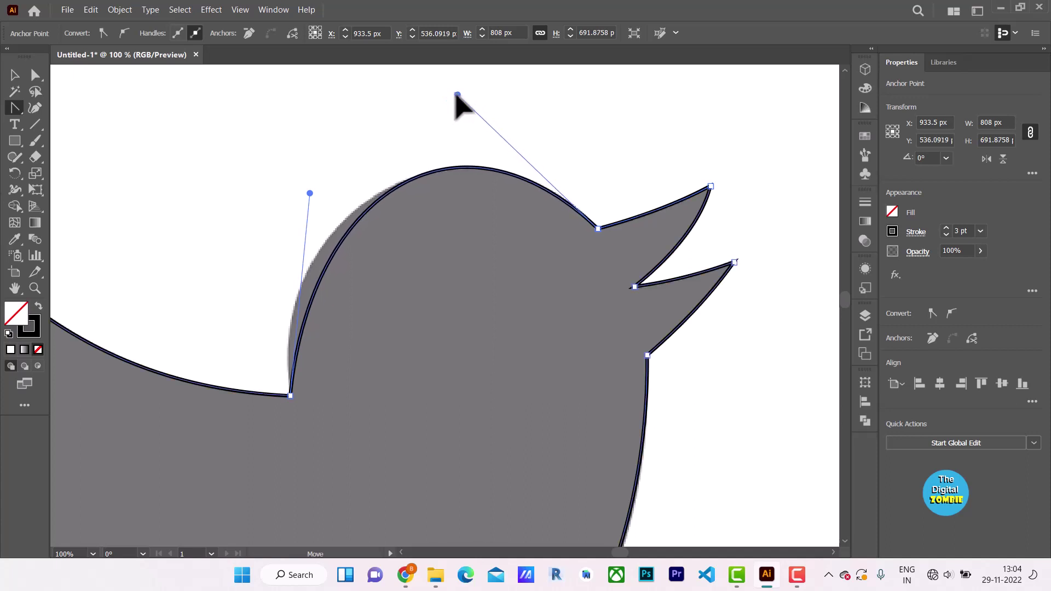
mouse_move(310, 193)
left_mouse_down()
mouse_move(291, 174)
mouse_move(253, 223)
mouse_move(276, 201)
mouse_move(268, 204)
left_mouse_up()
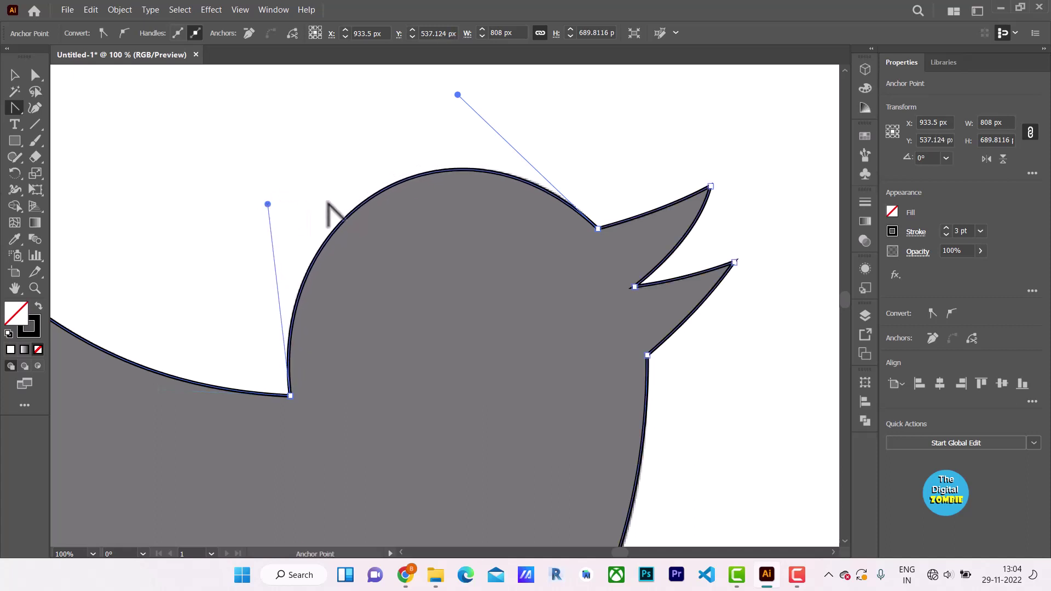
scroll(374, 198, "down", 3)
scroll(444, 199, "up", 2)
scroll(525, 192, "down", 1)
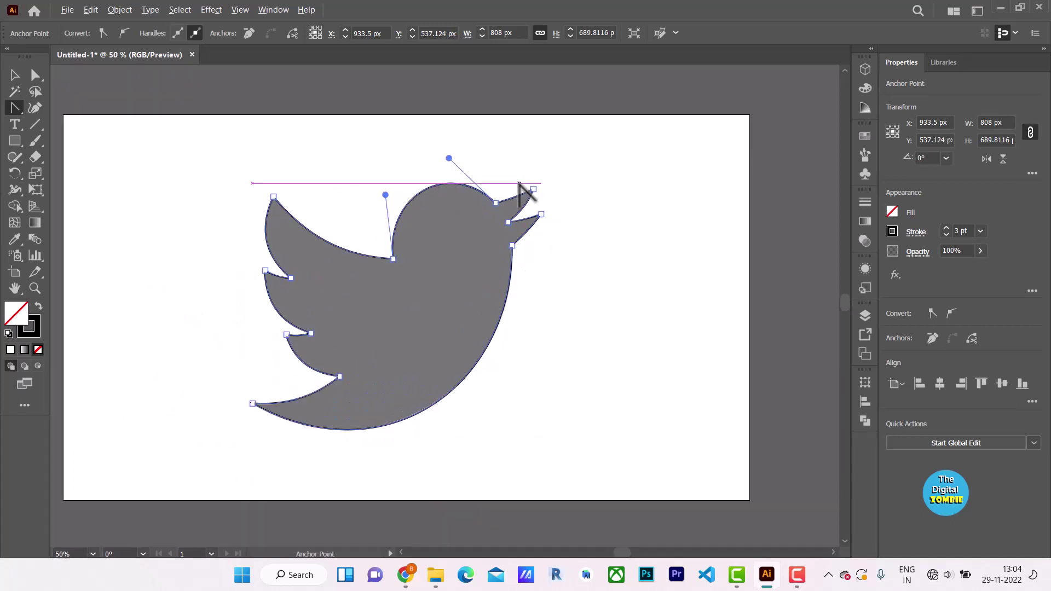
scroll(533, 159, "up", 1)
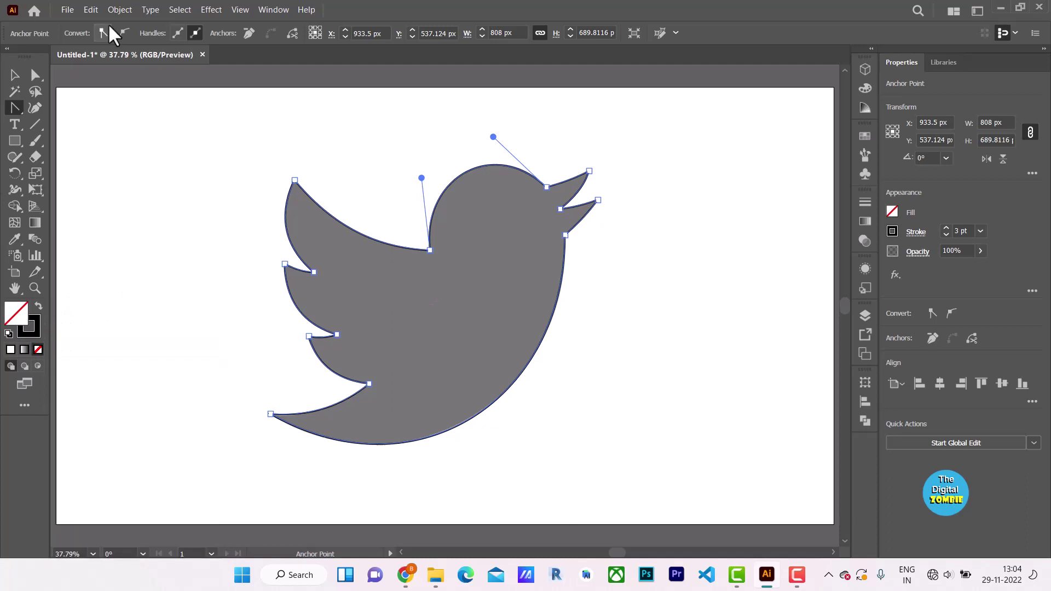
Step: Swap fill and stroke so the bird has a light blue swatch fill and no outline
left_click(38, 307)
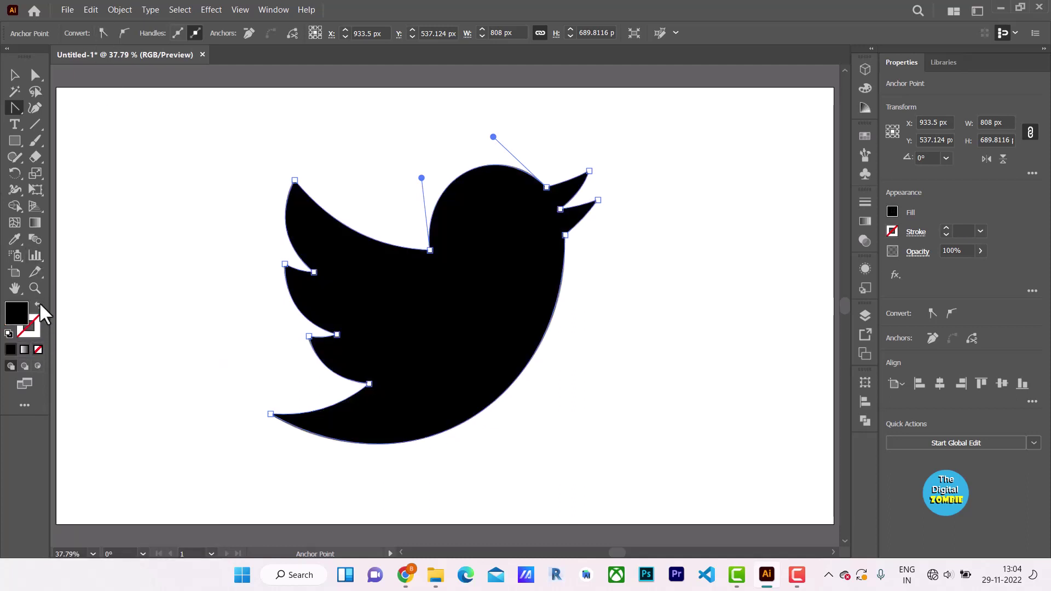
left_click(894, 209)
left_click(818, 271)
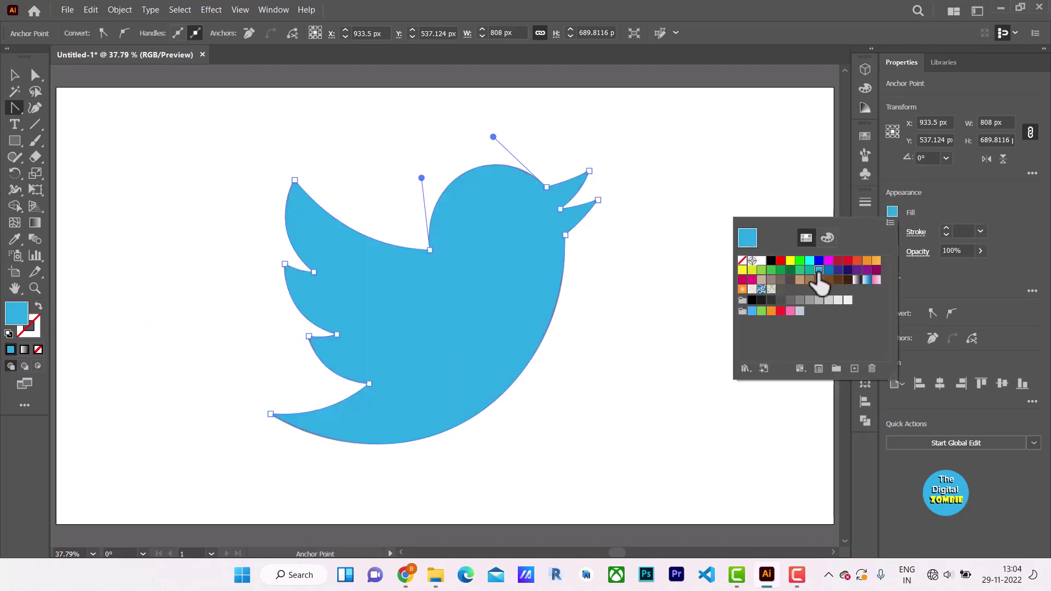
left_click(654, 215)
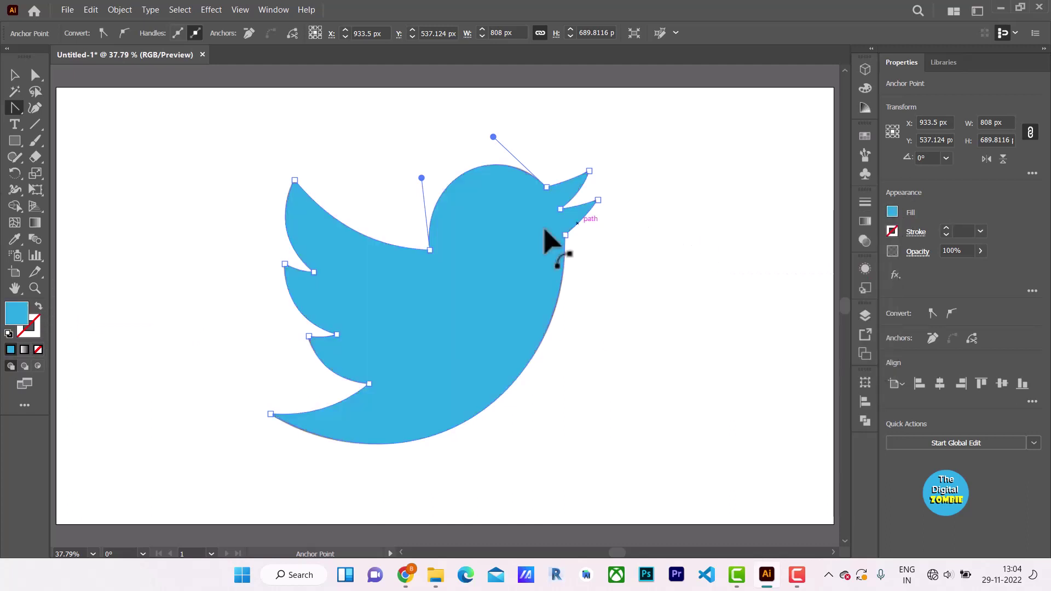
left_click(15, 75)
Step: Move the blue bird aside, delete the grey reference image, then move the bird back to centre
left_click(200, 170)
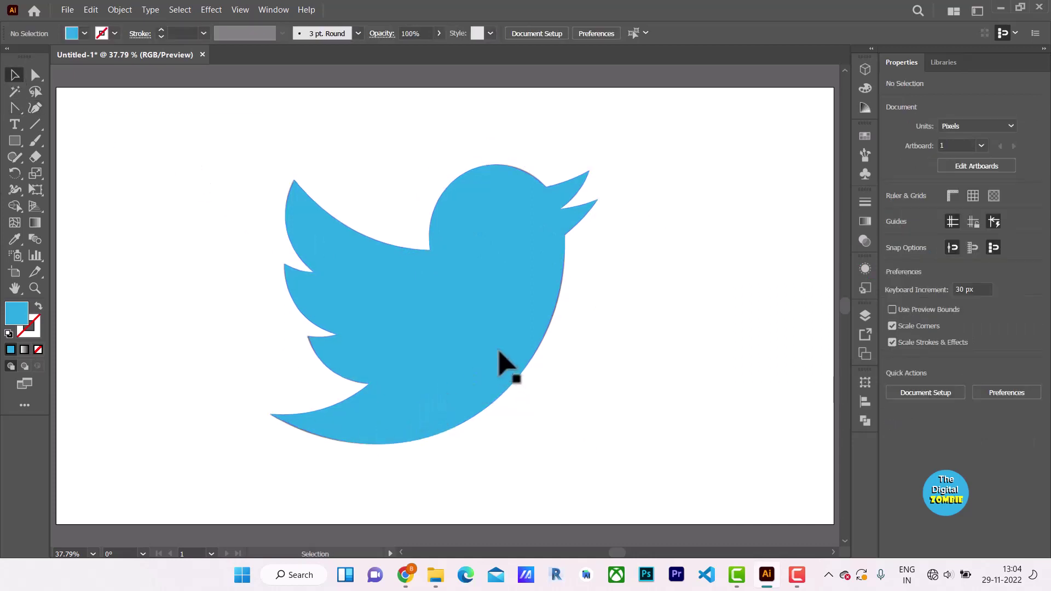
left_click_drag(495, 350, 651, 404)
left_click(386, 298)
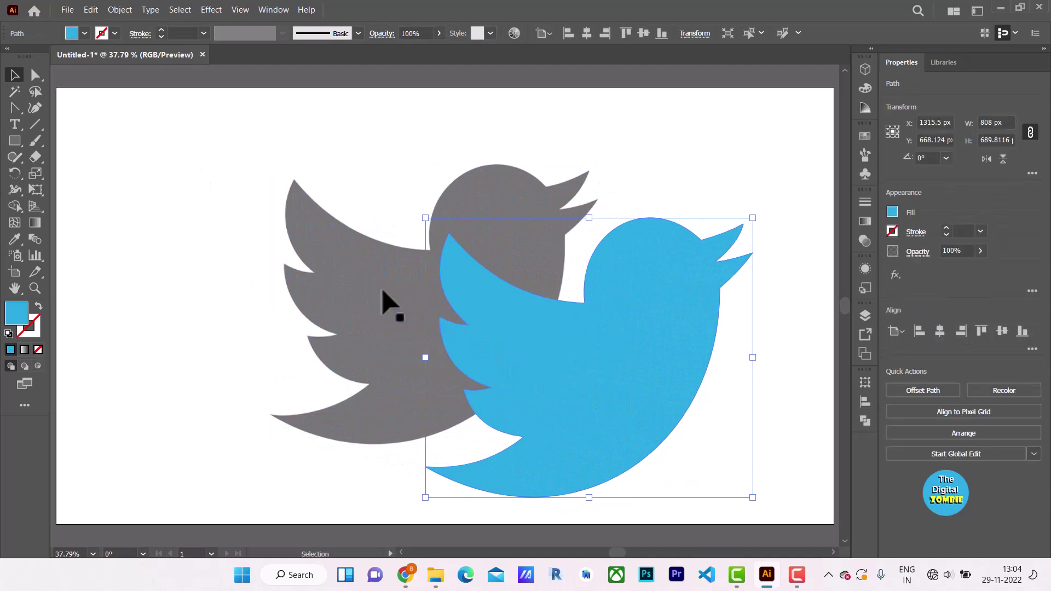
key("Delete")
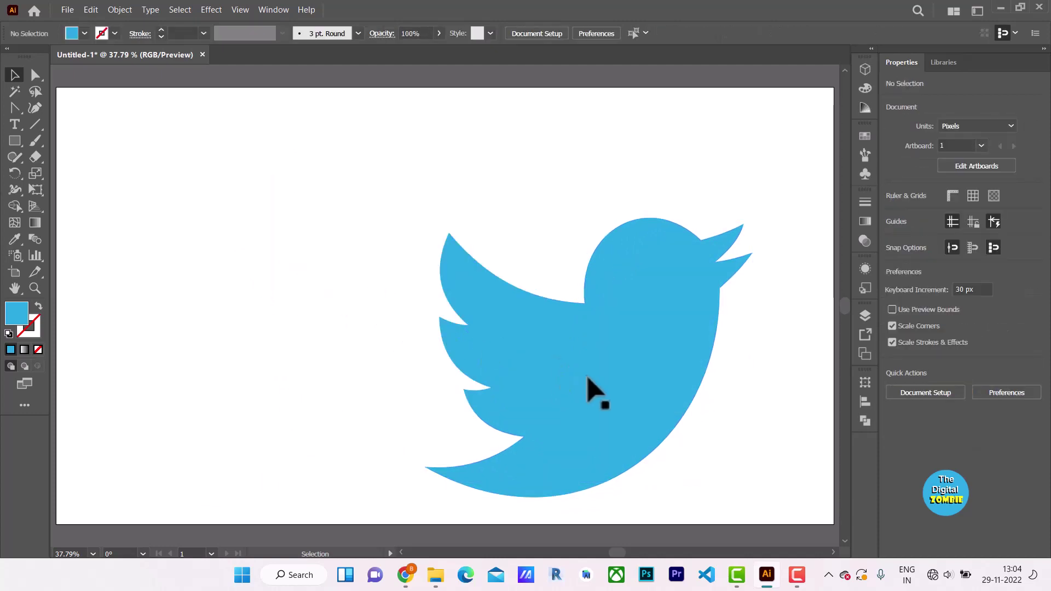
left_click_drag(586, 374, 417, 322)
left_click(636, 323)
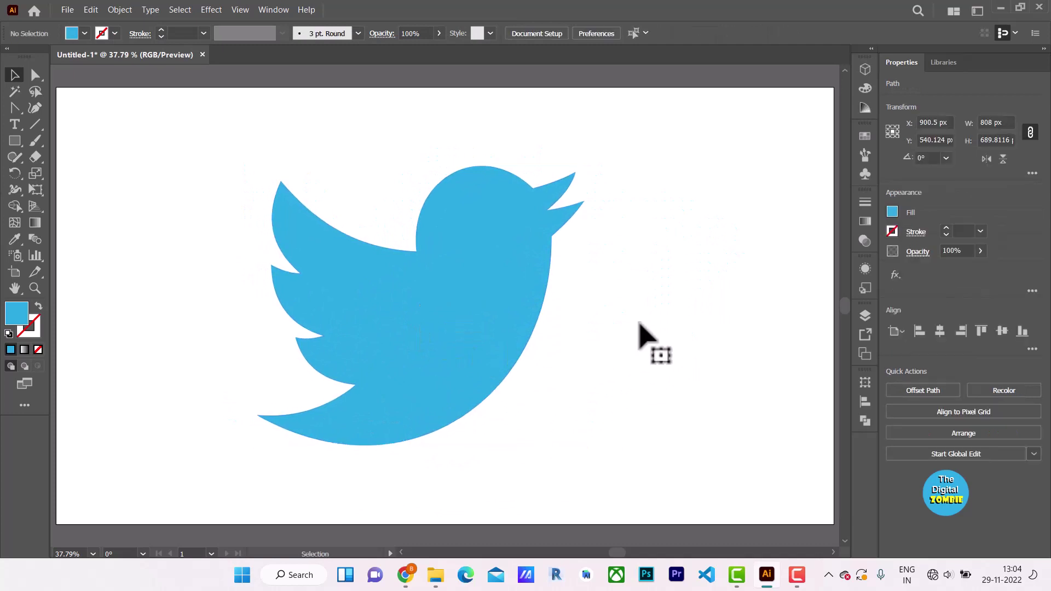